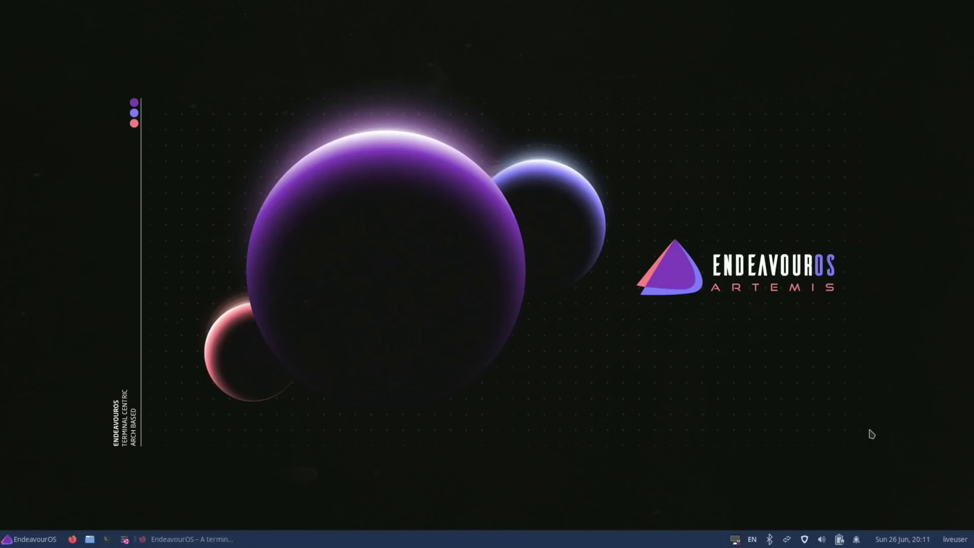
Run neofetch in a new terminal to show EndeavourOS, kernel 5.18.5-arch1-1 and Xfce4 4.16 details.
key(ctrl+alt+t)
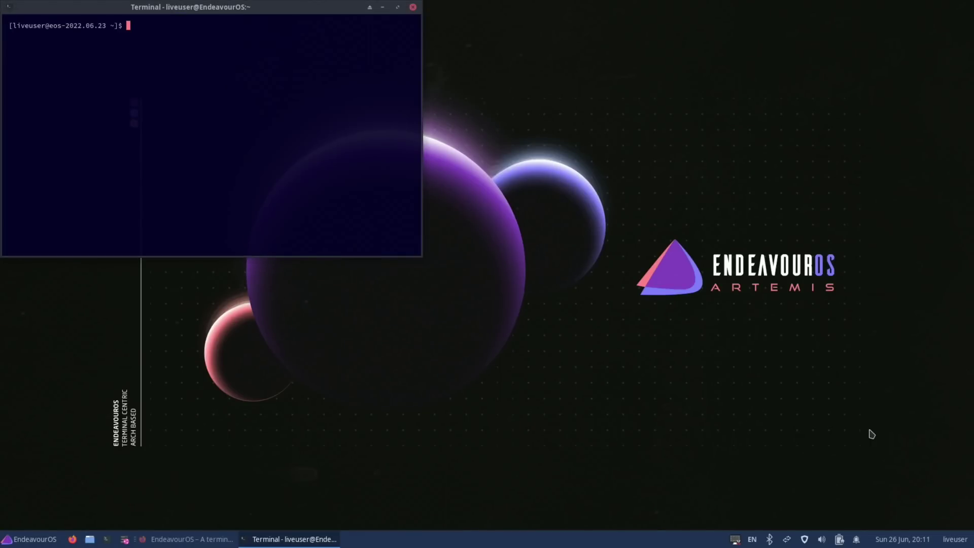
text(neofetch)
key(Return)
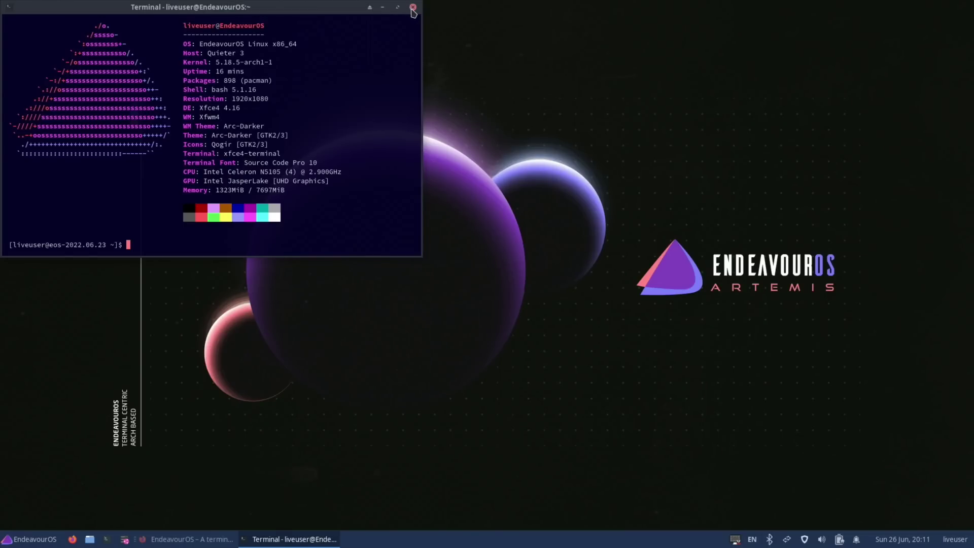
Close the terminal and bring the endeavouros.com homepage forward in Firefox.
click(413, 8)
click(188, 540)
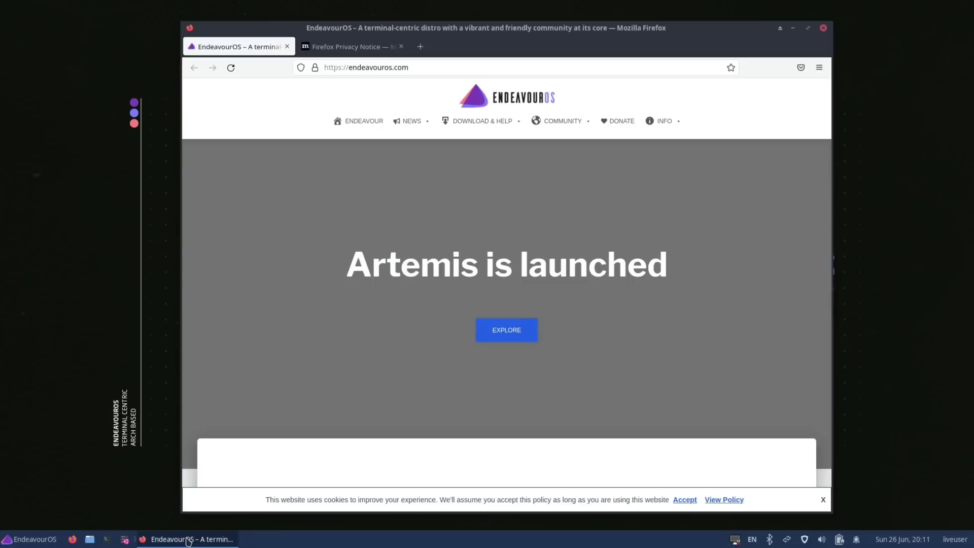
scroll(308, 251, down, 6)
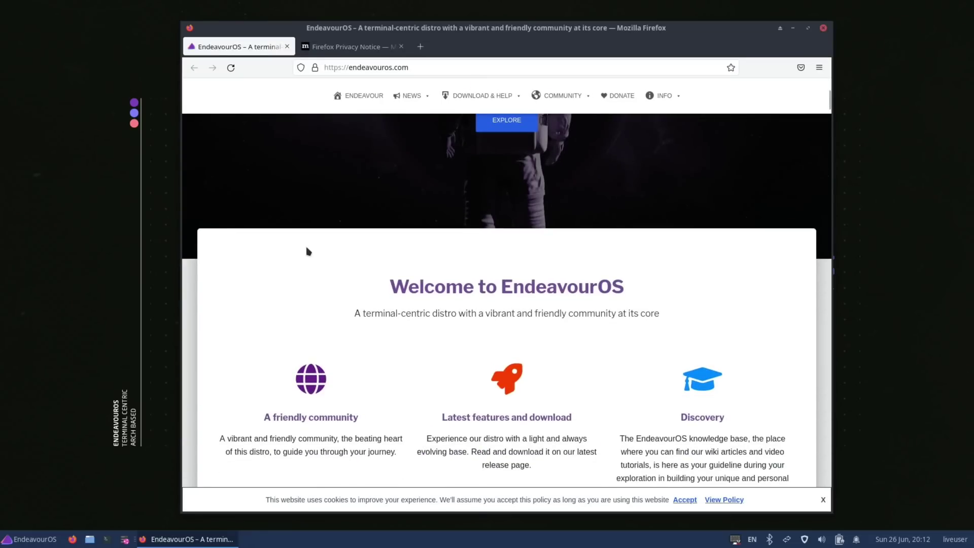
scroll(474, 283, down, 5)
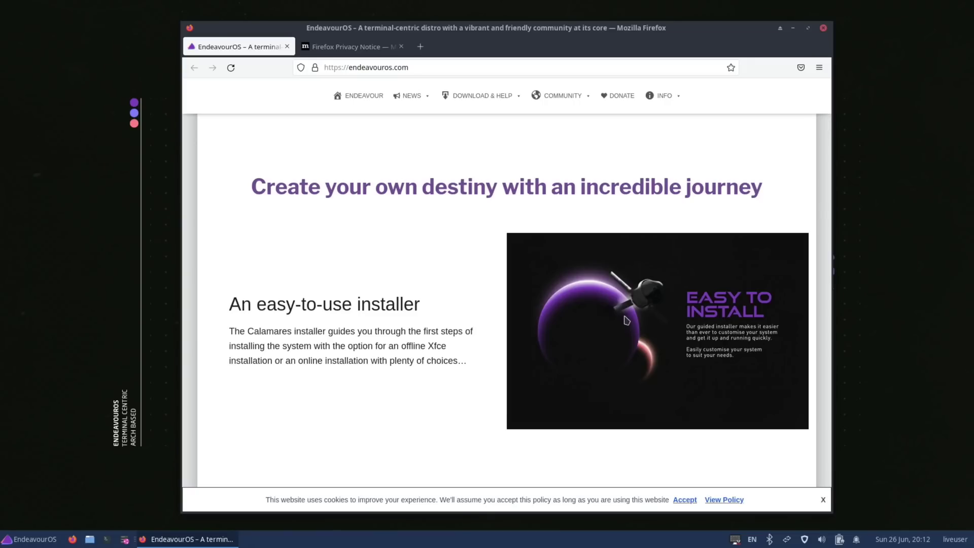
Browse down through the homepage's feature sections and back up toward the 'Artemis is launched' banner.
scroll(626, 320, down, 5)
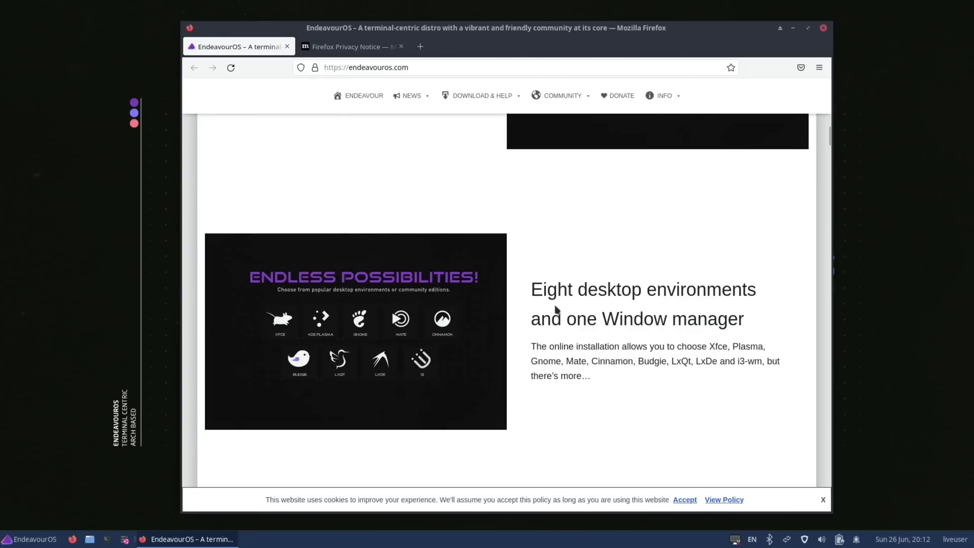
scroll(557, 309, down, 5)
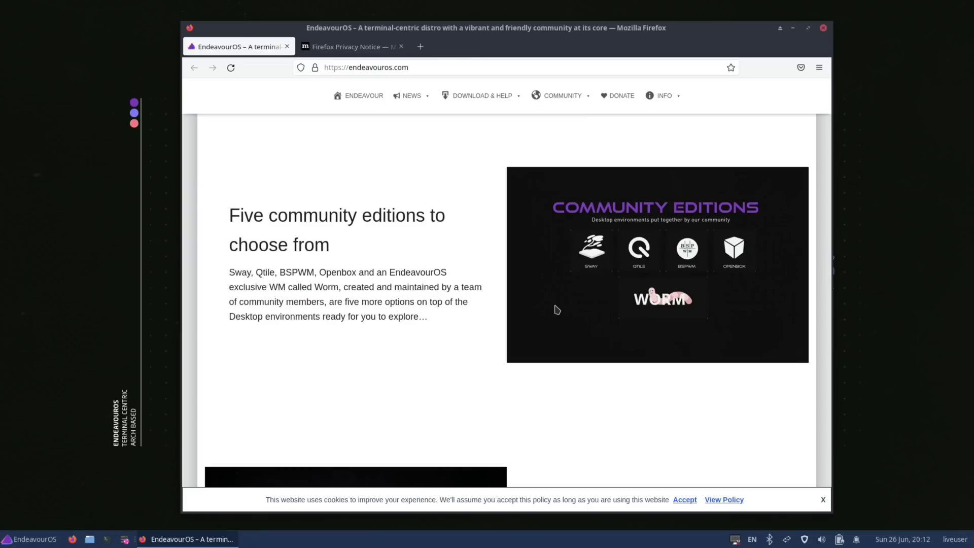
scroll(615, 305, down, 10)
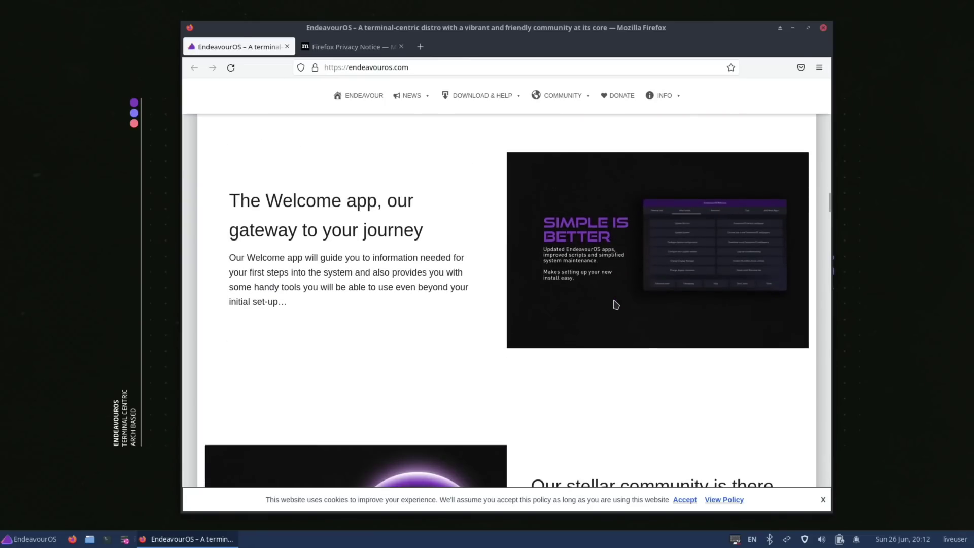
scroll(614, 302, down, 10)
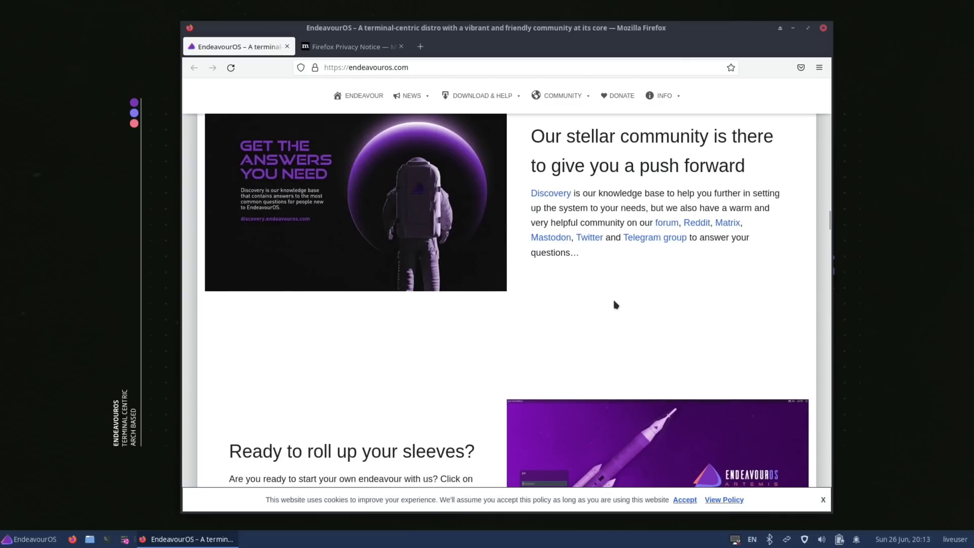
scroll(615, 304, down, 15)
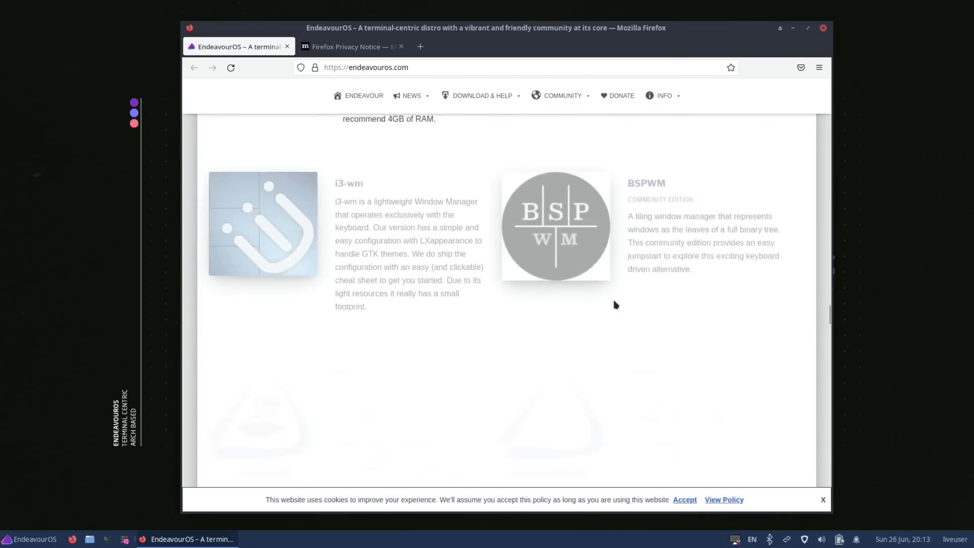
scroll(615, 305, up, 20)
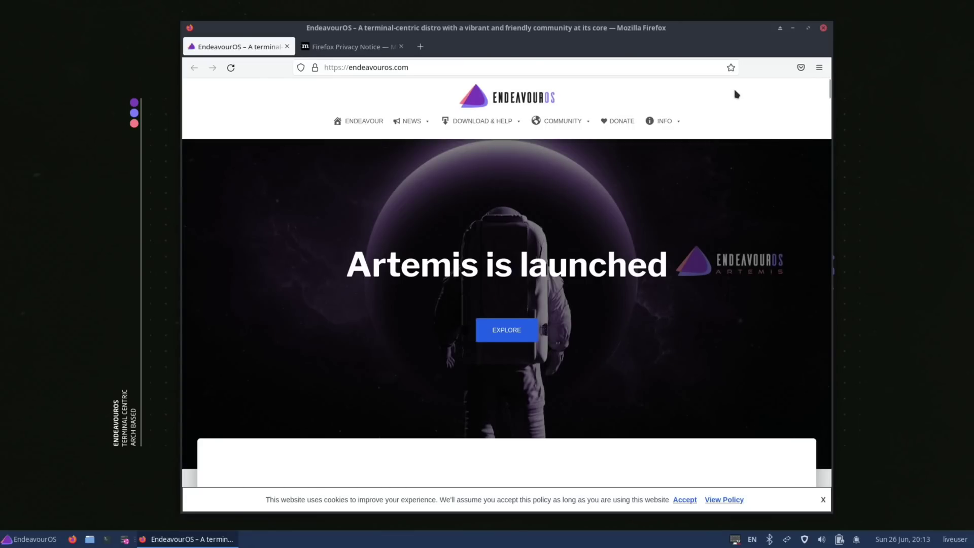
Close Firefox and shut down the live session from the Whisker menu's power button.
click(823, 27)
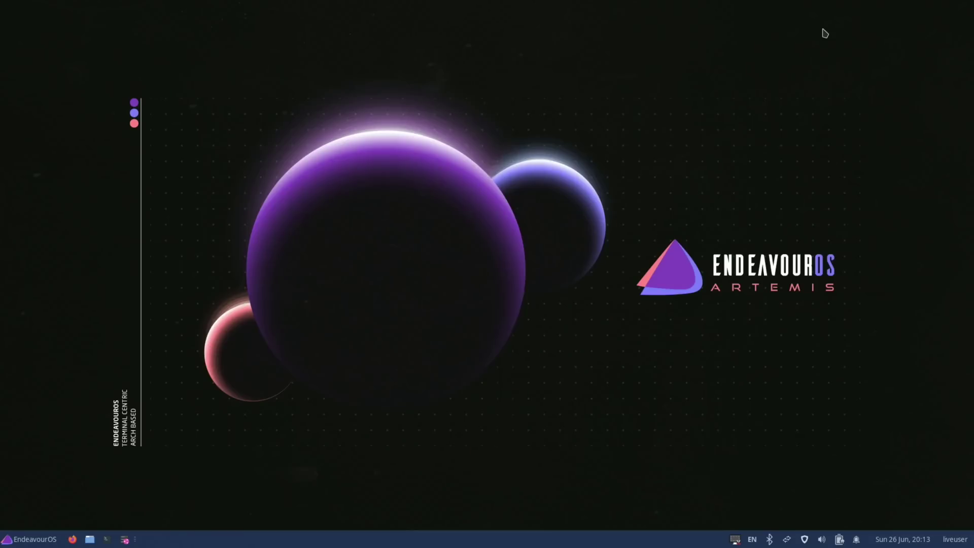
click(28, 541)
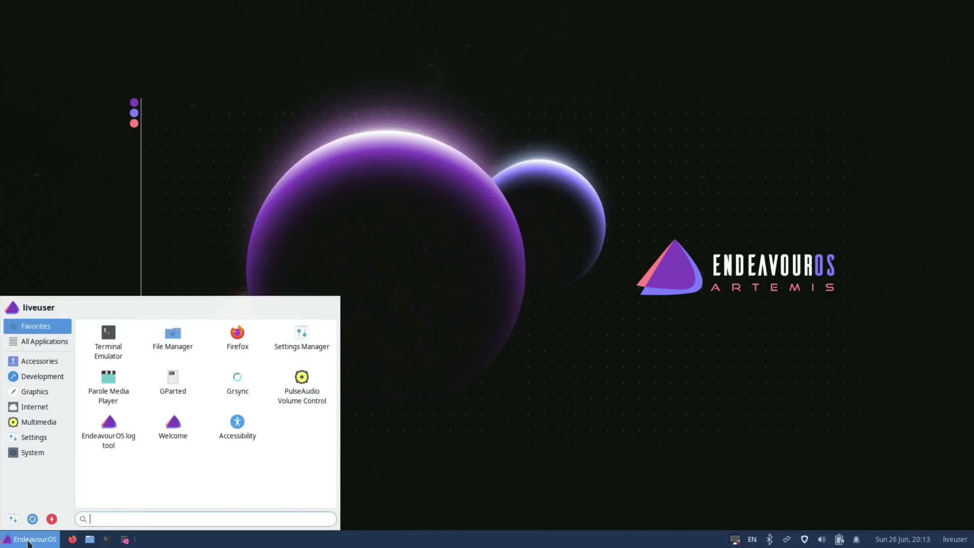
click(52, 519)
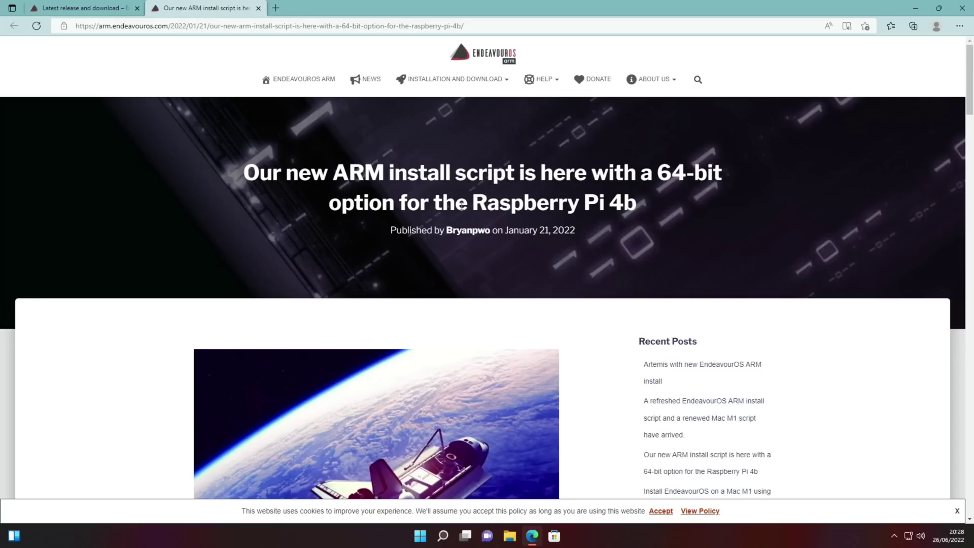
Read through the Raspberry Pi 4b install article and follow its automated base install link.
scroll(471, 225, down, 15)
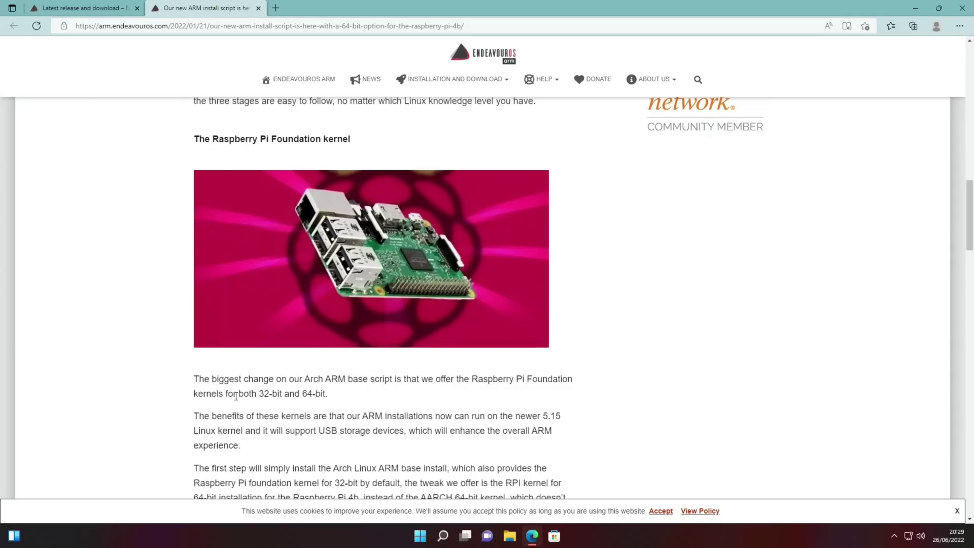
scroll(357, 400, down, 4)
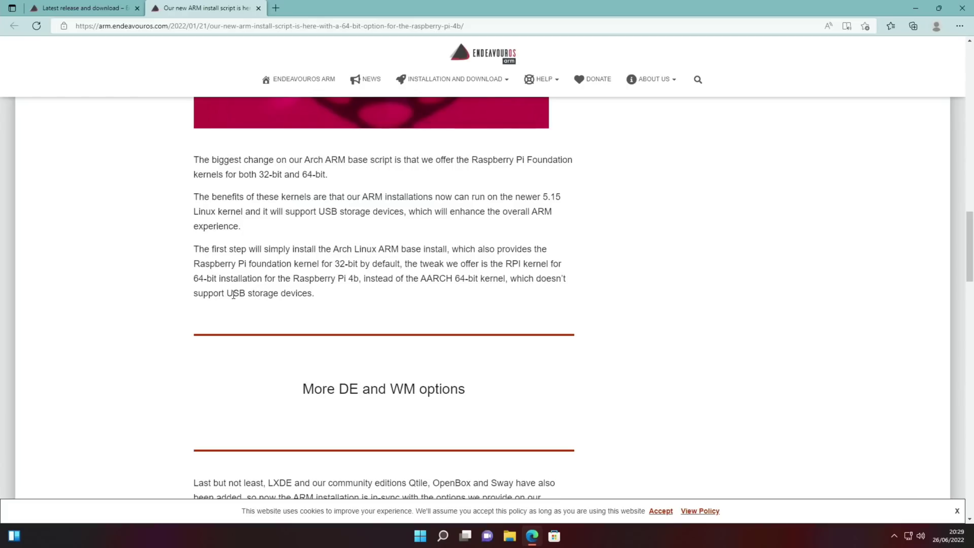
scroll(233, 297, up, 15)
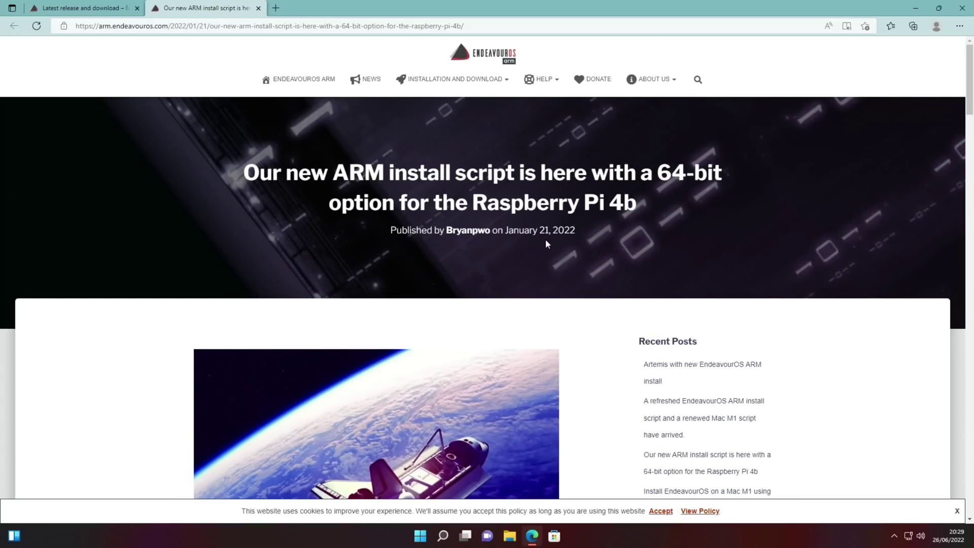
scroll(546, 245, down, 15)
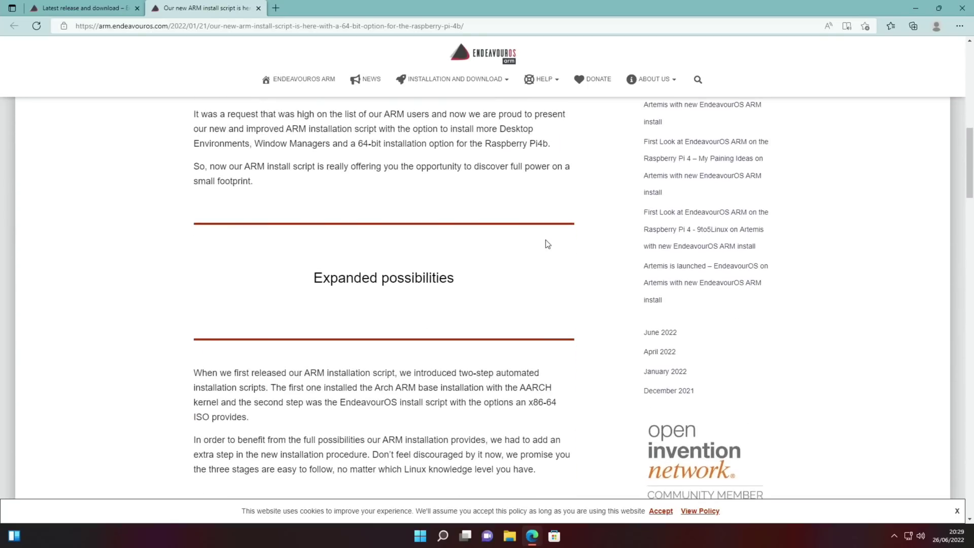
scroll(546, 244, down, 10)
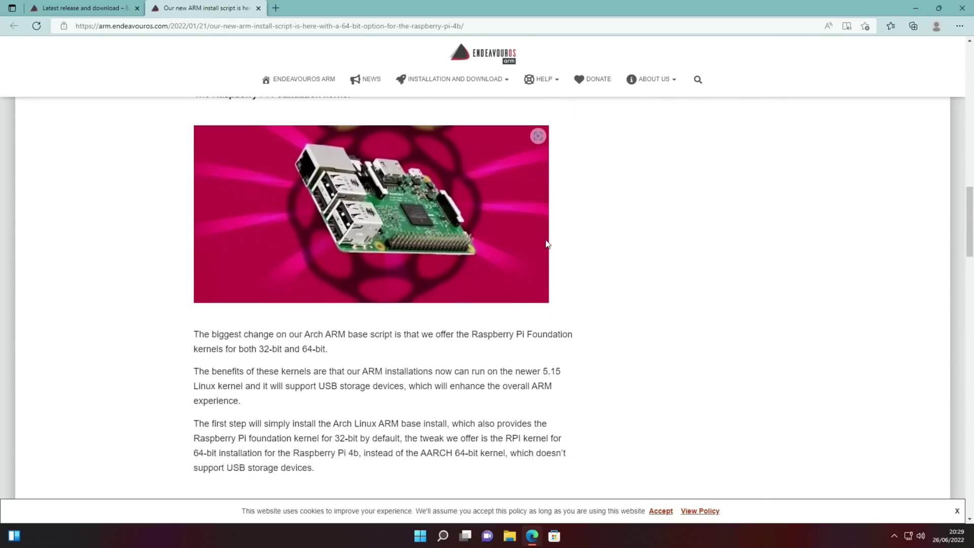
scroll(546, 244, down, 3)
click(227, 331)
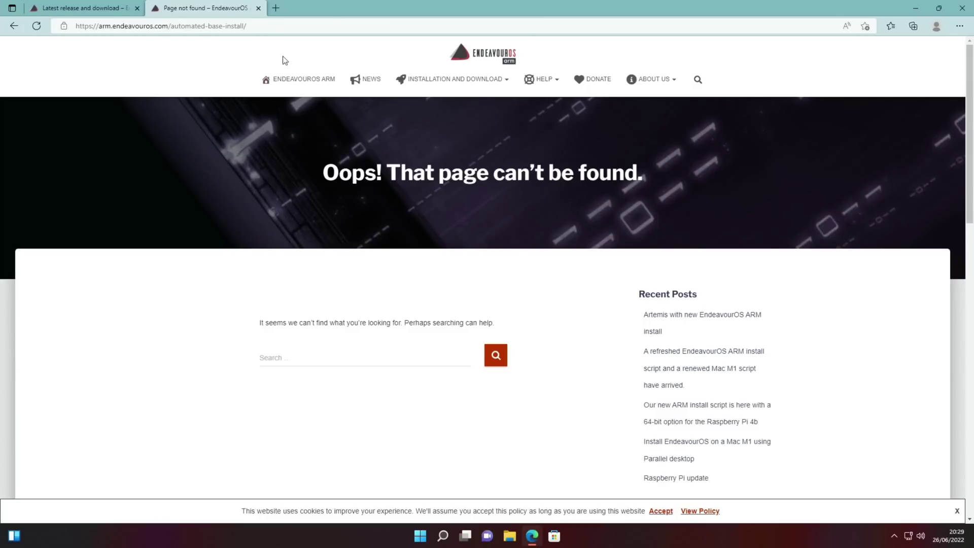
Close the page-not-found tab and scroll the Artemis_22_6 release page to its mirror download table.
click(259, 9)
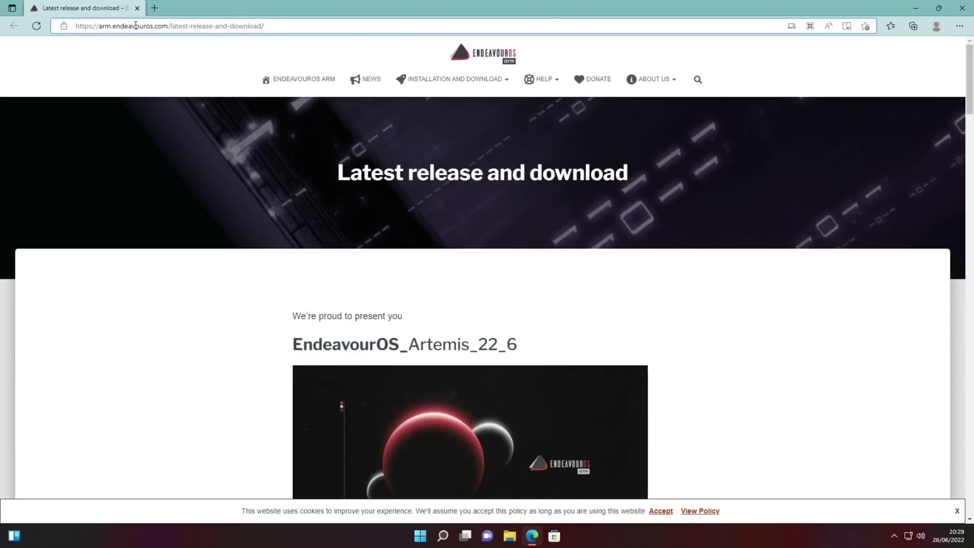
scroll(175, 182, down, 15)
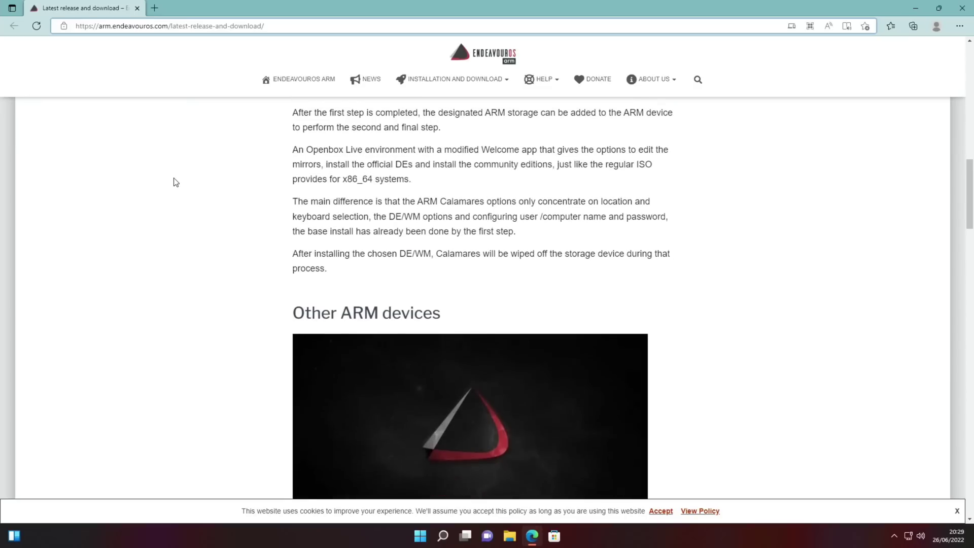
scroll(175, 182, down, 12)
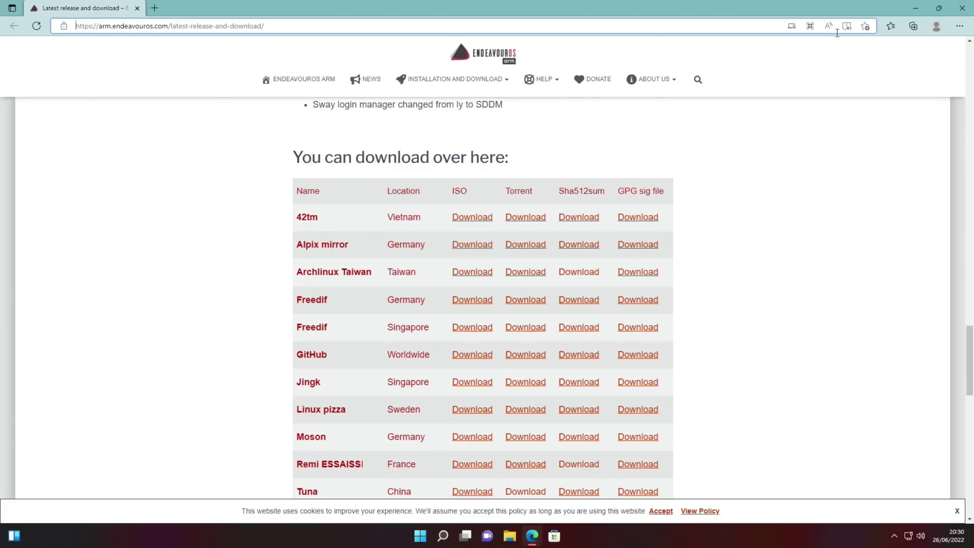
Minimise Edge and launch Raspberry Pi Imager from app search, allowing it to make changes.
click(914, 9)
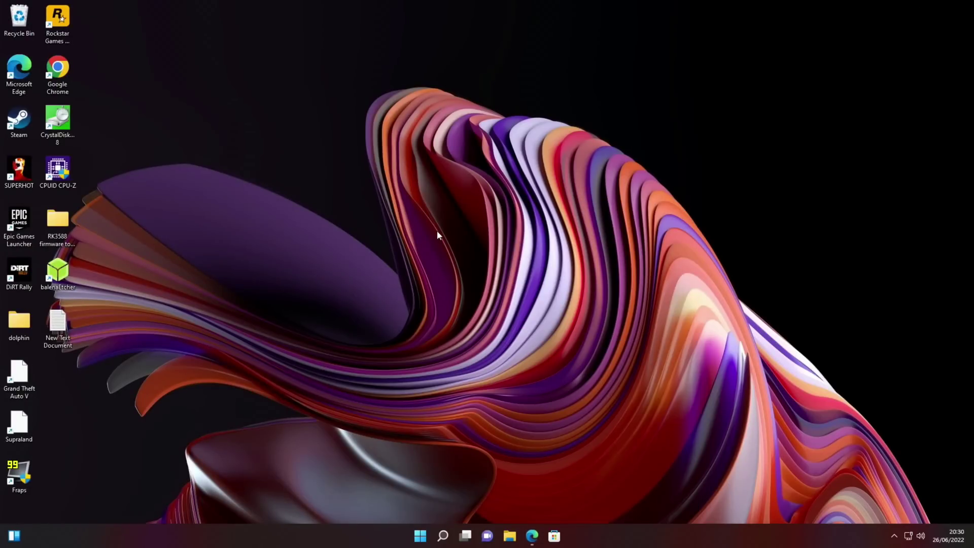
key(super)
text(image)
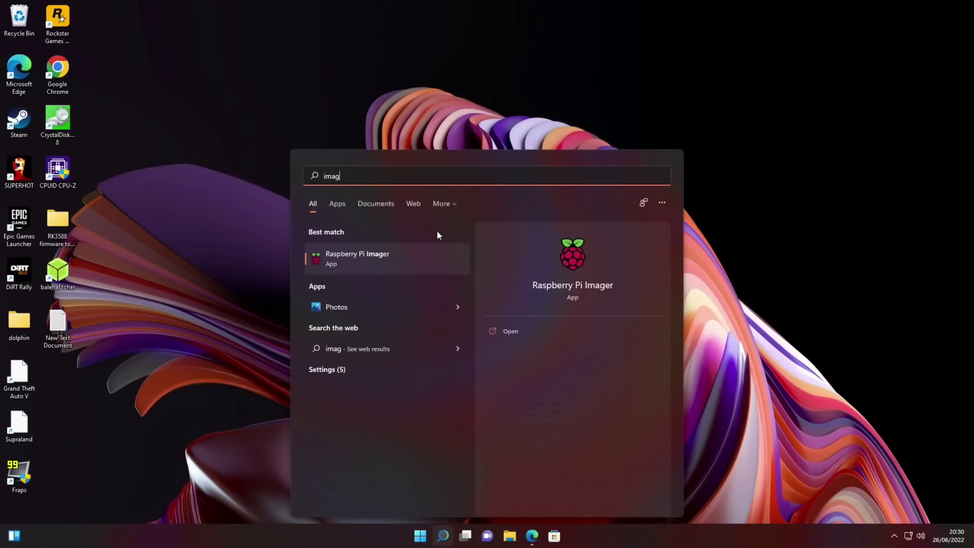
click(377, 257)
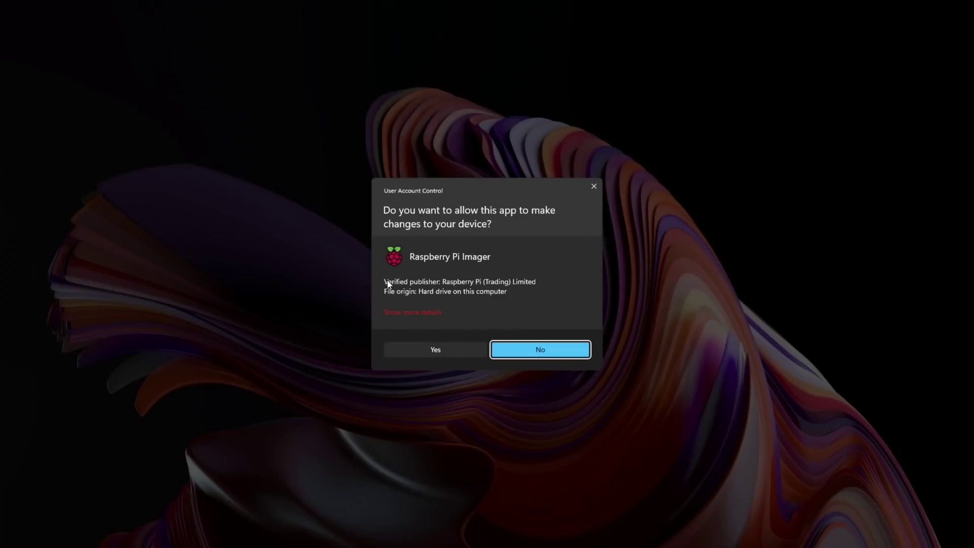
click(435, 350)
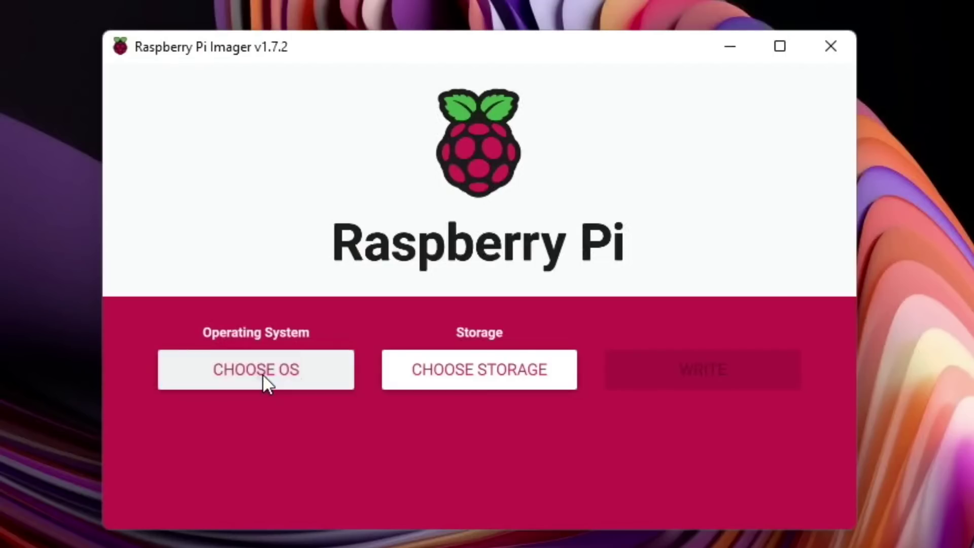
Choose the custom EndeavourOS_Artemis-22_6.iso image and the 32 GB ASMT 2115 disk as storage.
click(263, 374)
scroll(263, 380, down, 5)
click(251, 437)
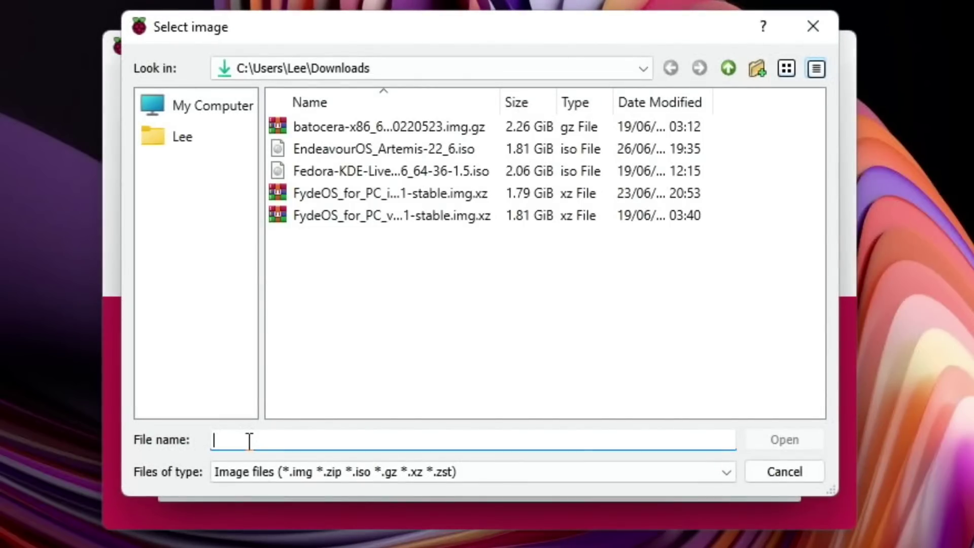
click(327, 144)
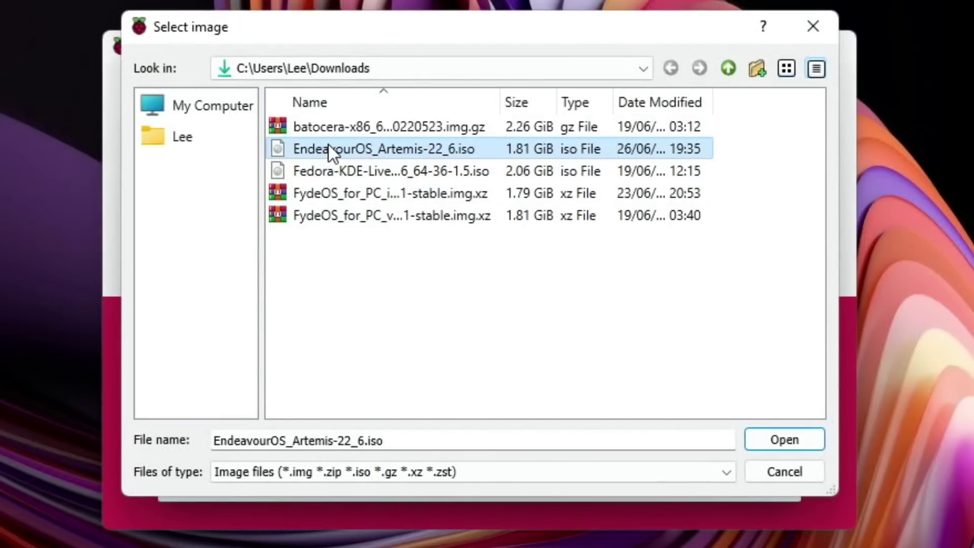
click(772, 444)
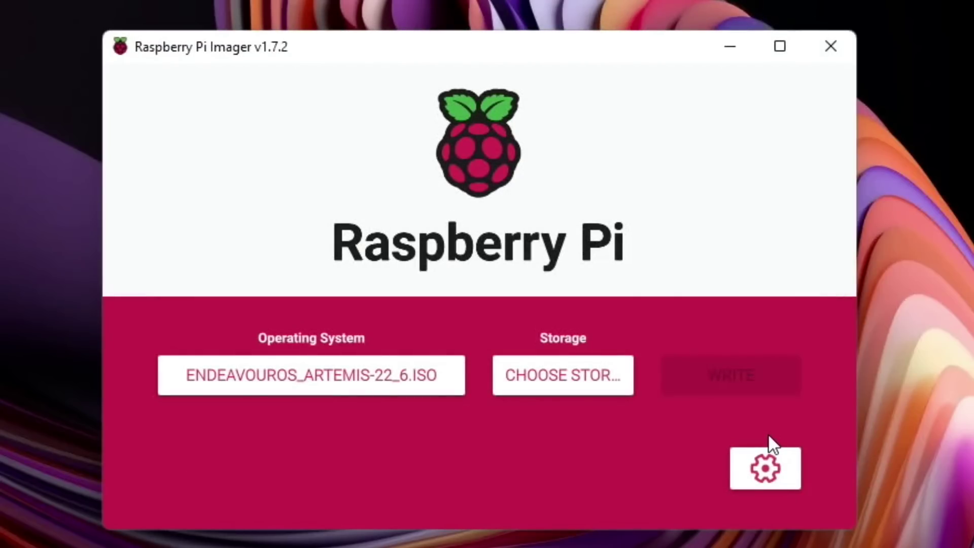
click(596, 377)
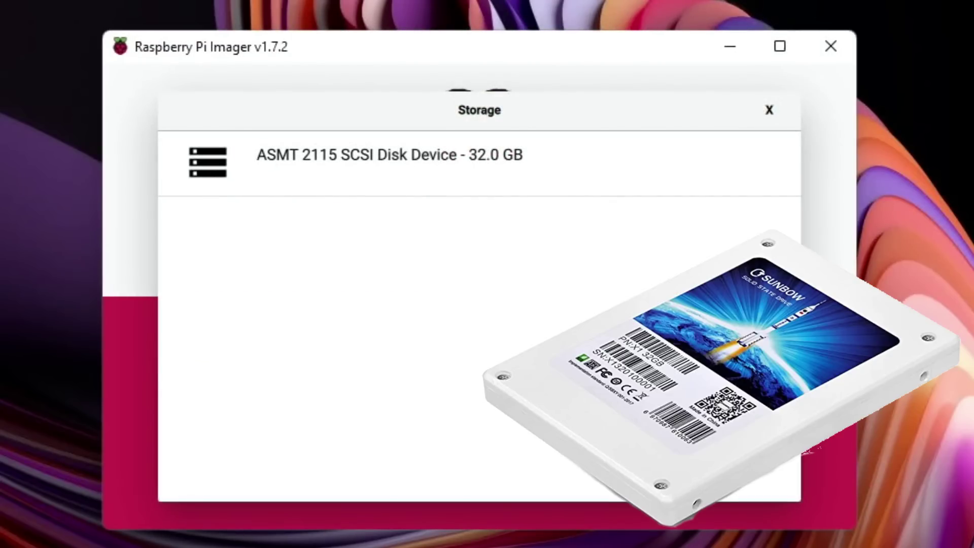
click(388, 192)
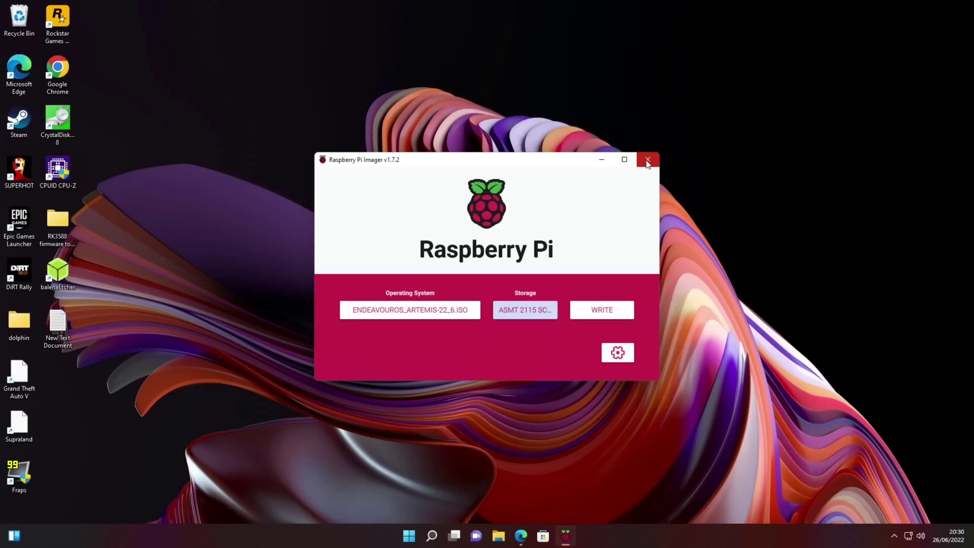
Close Raspberry Pi Imager and shut down Windows.
click(647, 160)
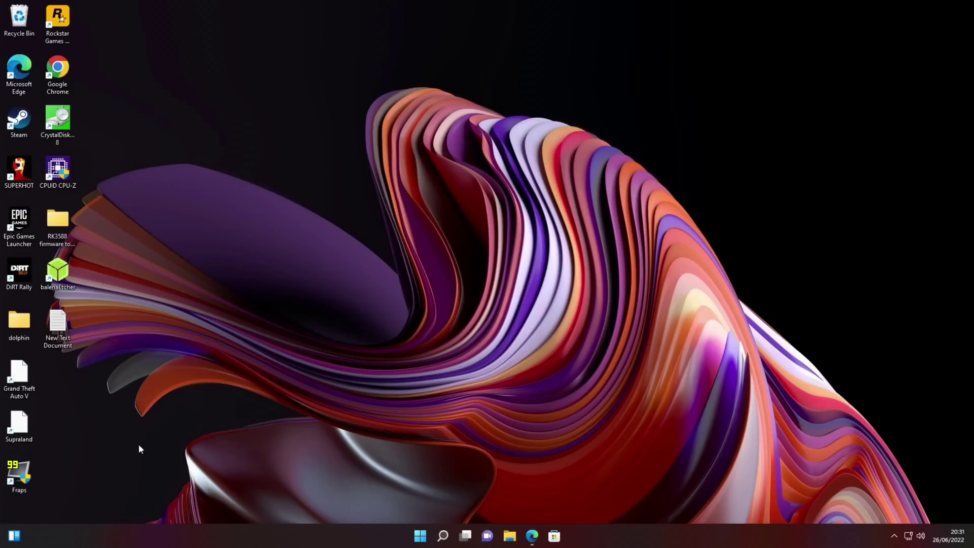
key(alt+F4)
key(Return)
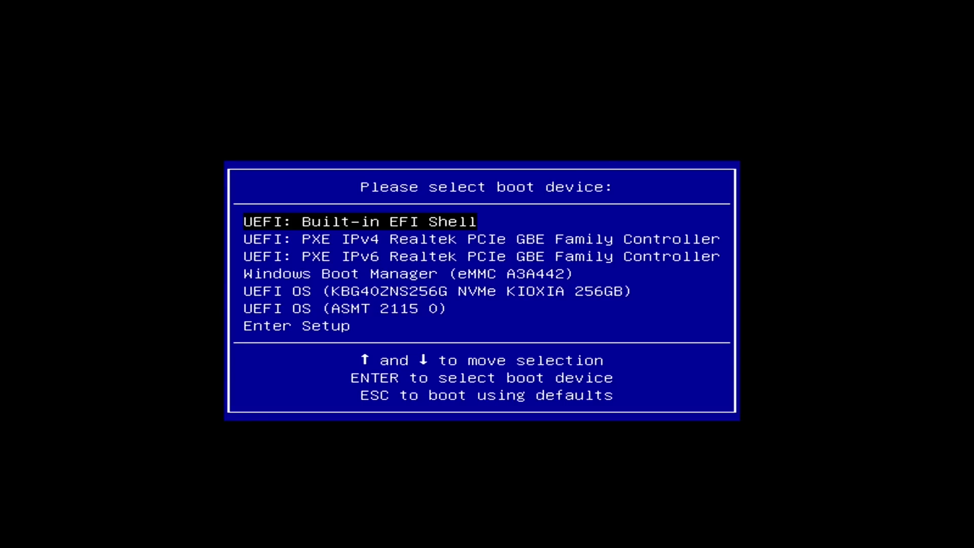
Boot from the UEFI OS (ASMT 2115) entry, keeping the default r8169 Ethernet driver.
key(Down)
key(Down)
key(Down)
key(Down)
key(Down)
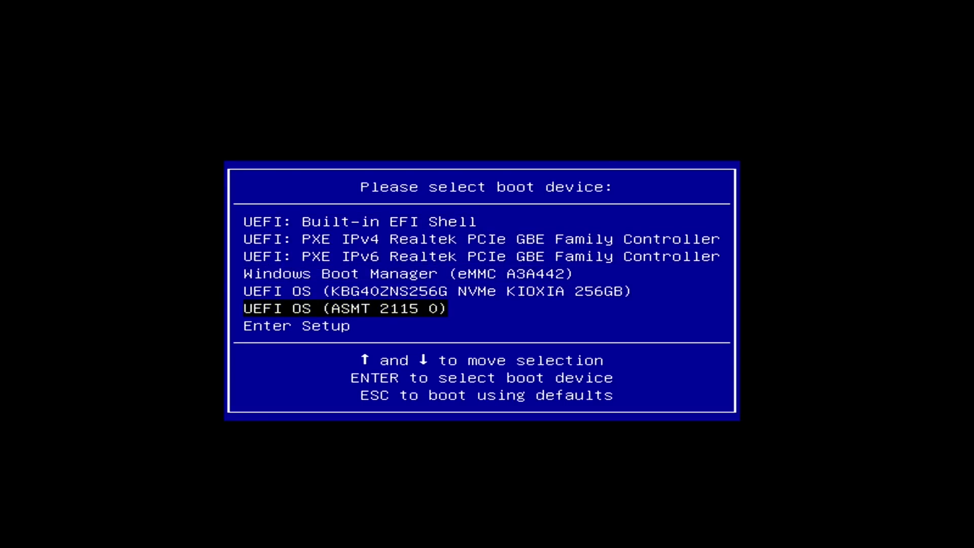
key(Return)
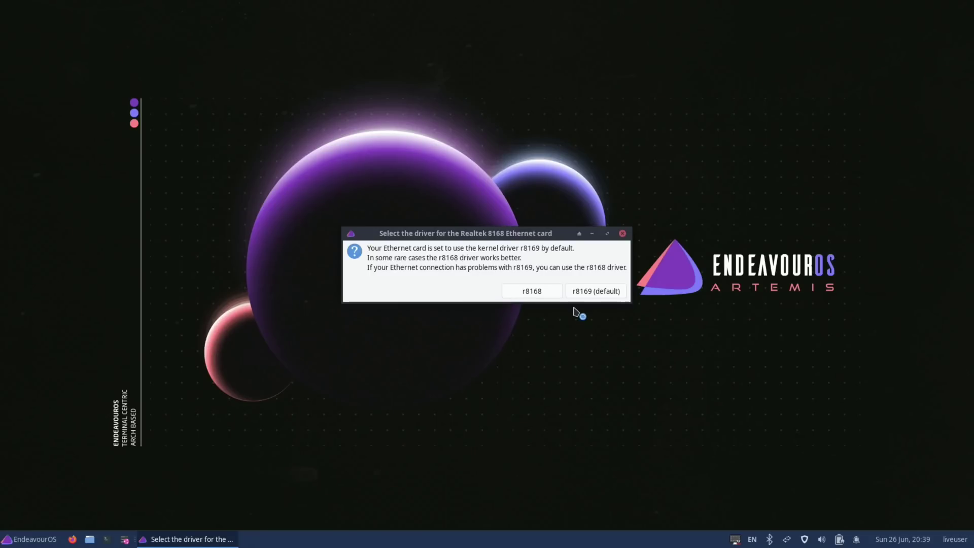
click(587, 292)
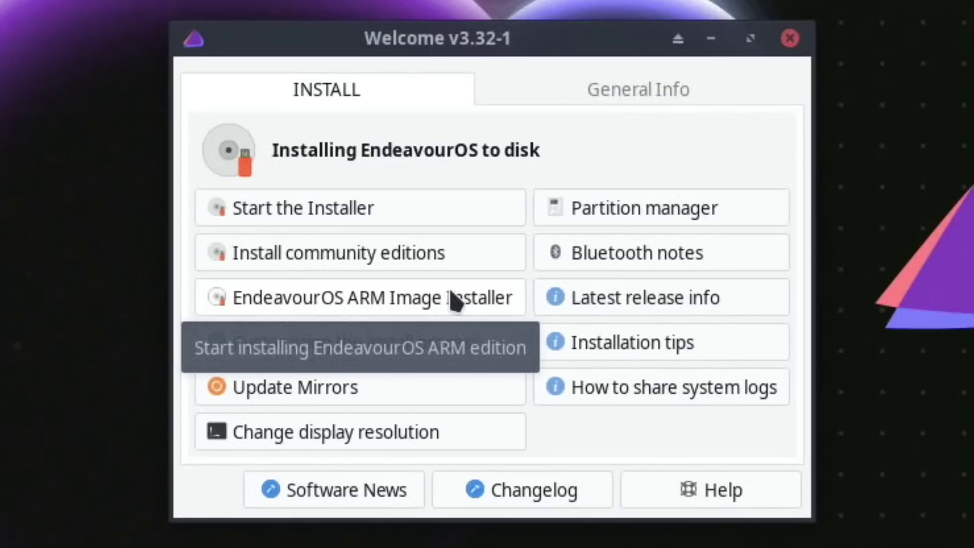
Run the ARM Image Installer for Raspberry Pi 4b 64 bit with ext4, targeting /dev/sdb.
click(464, 297)
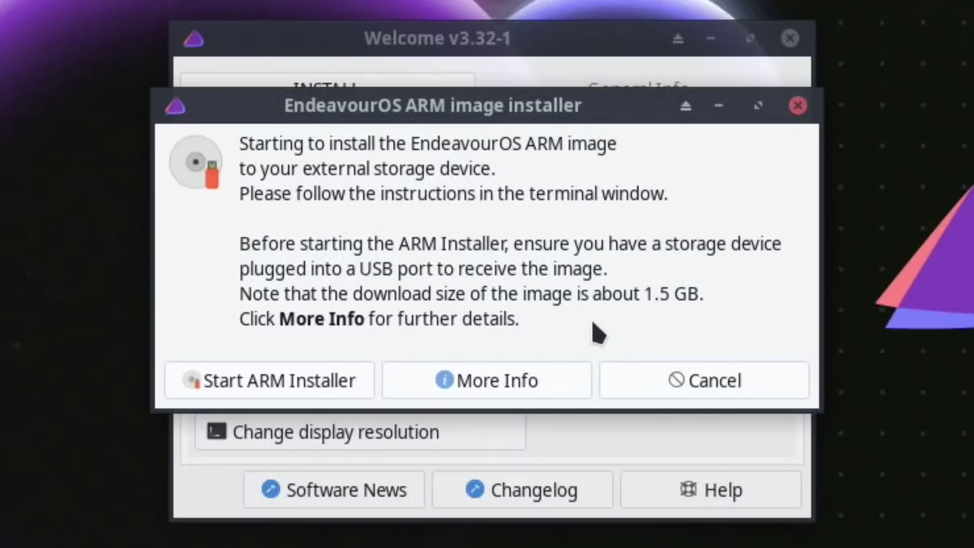
click(249, 385)
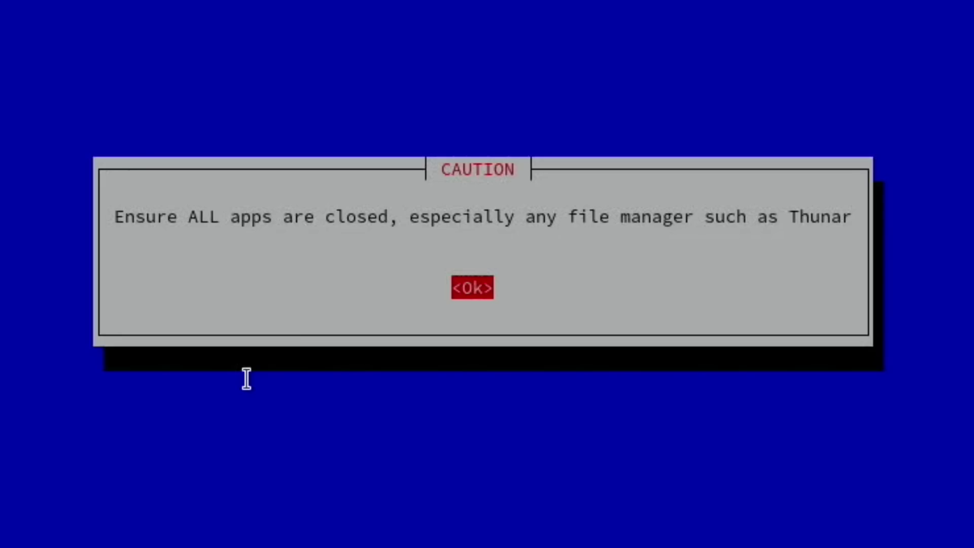
key(Return)
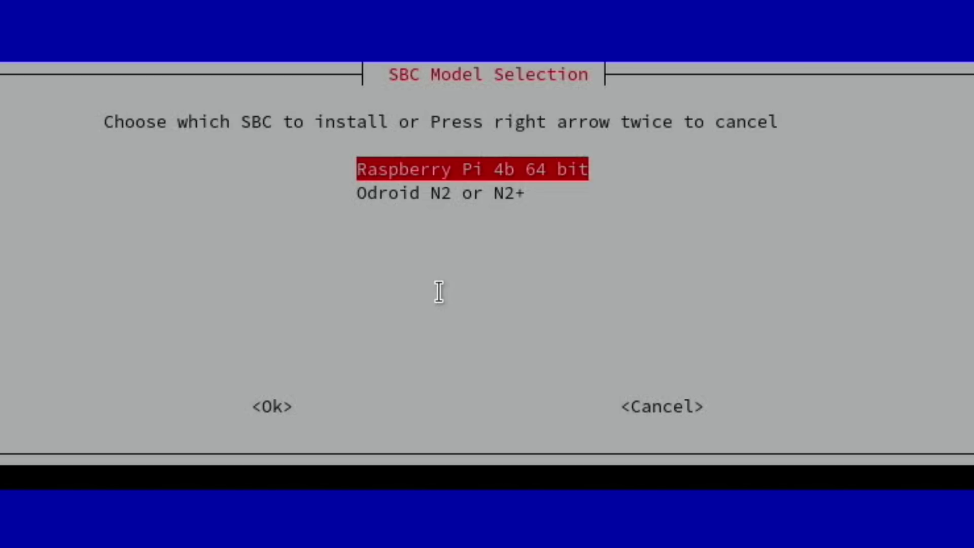
key(Return)
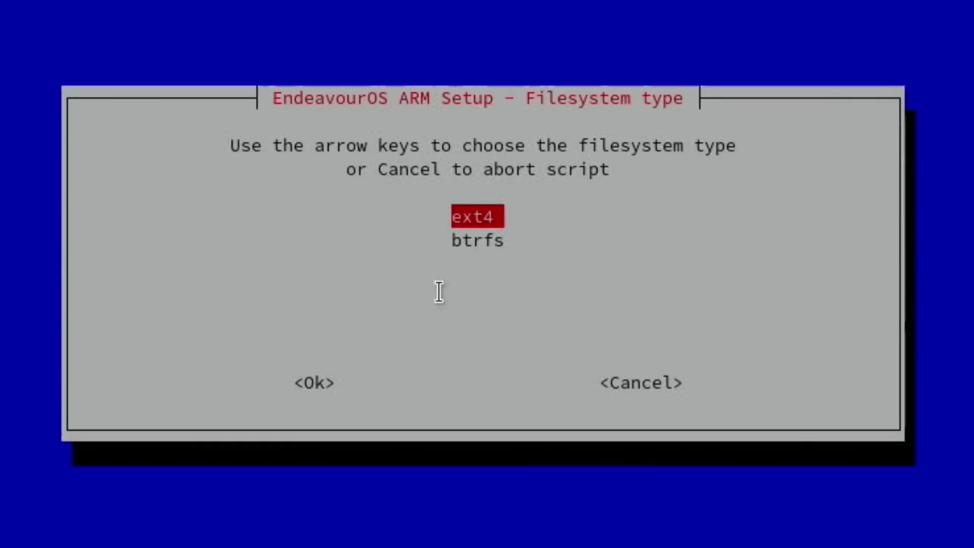
key(Return)
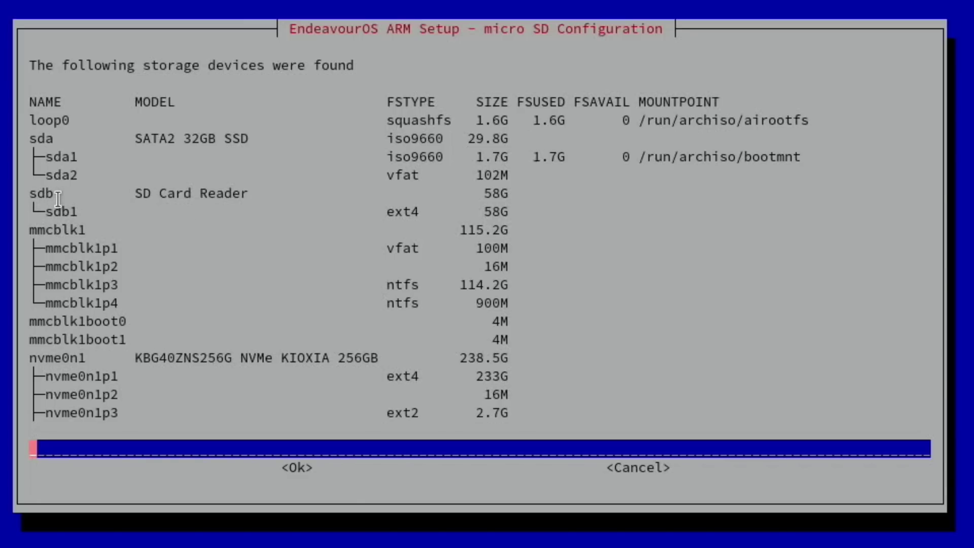
text(/dev/sdb)
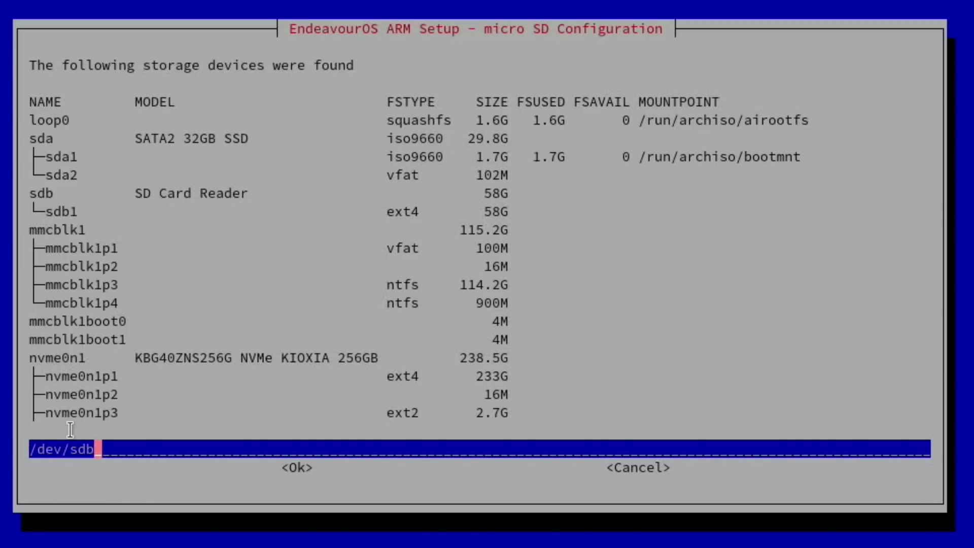
key(Tab)
key(Return)
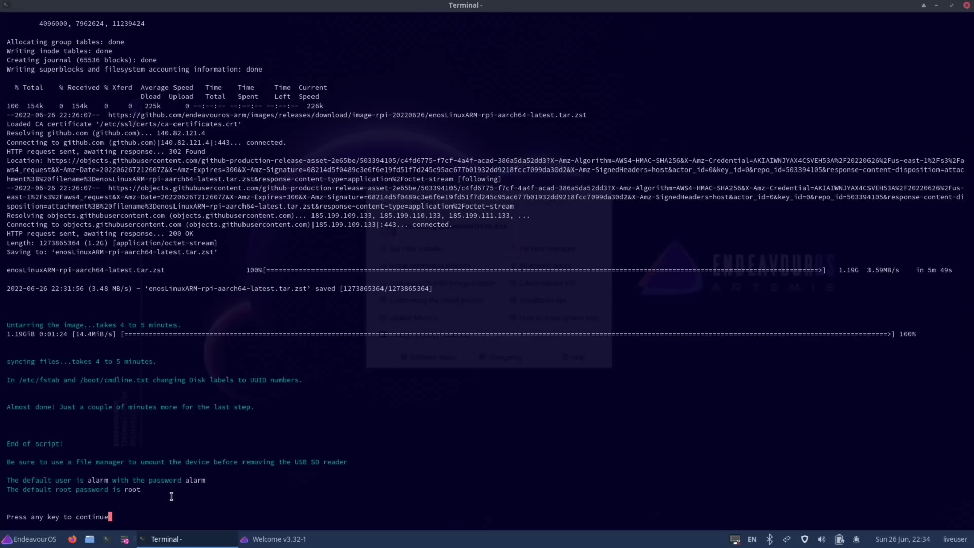
Dismiss the 'Press any key to continue' prompt after 'End of script!' so the terminal closes.
key(Return)
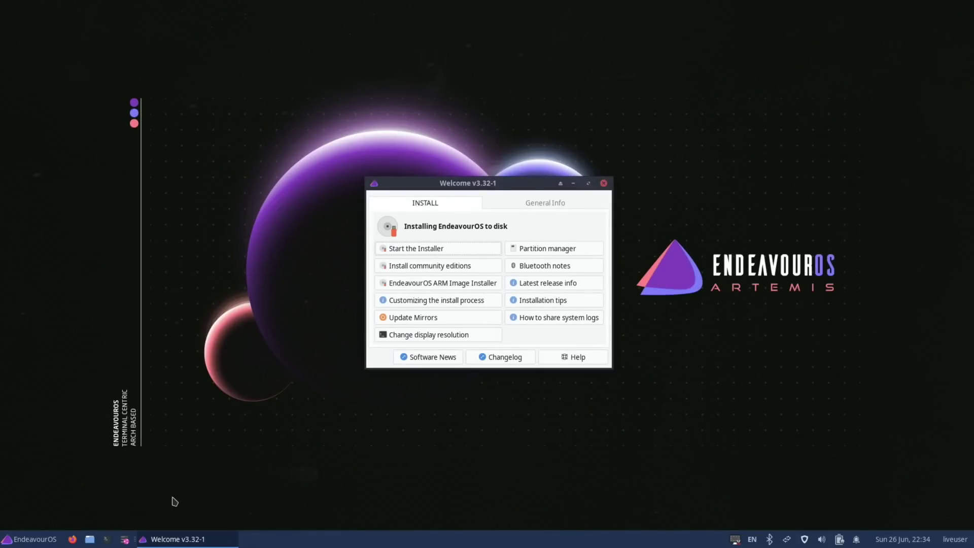
Close the Welcome window and shut the live system down from the Whisker menu.
click(604, 184)
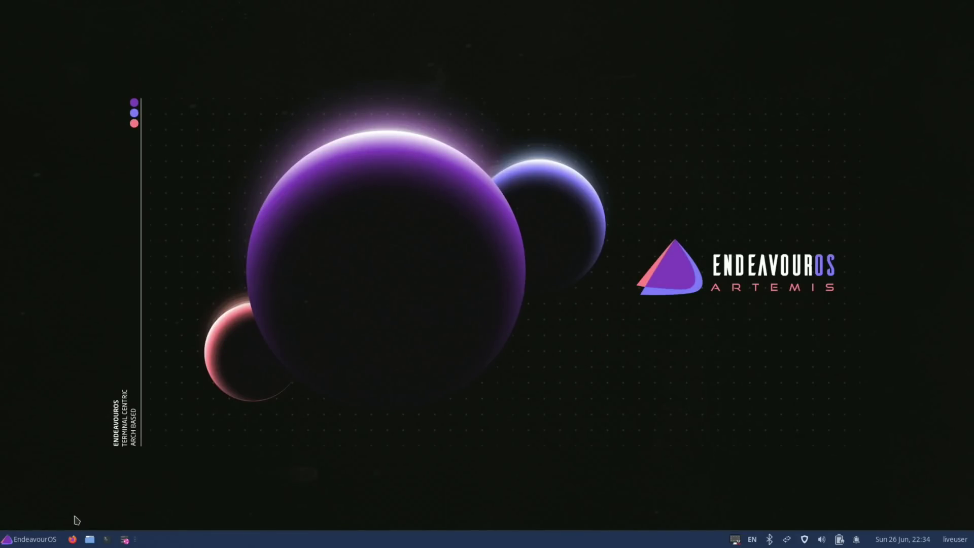
click(33, 542)
click(51, 519)
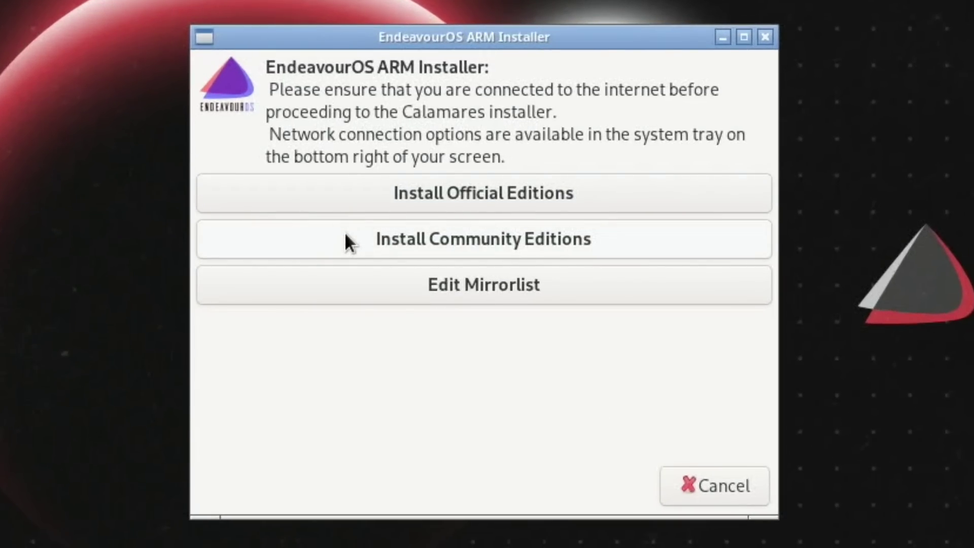
Start Install Official Editions with British English (United Kingdom) and the Europe/London timezone.
click(319, 195)
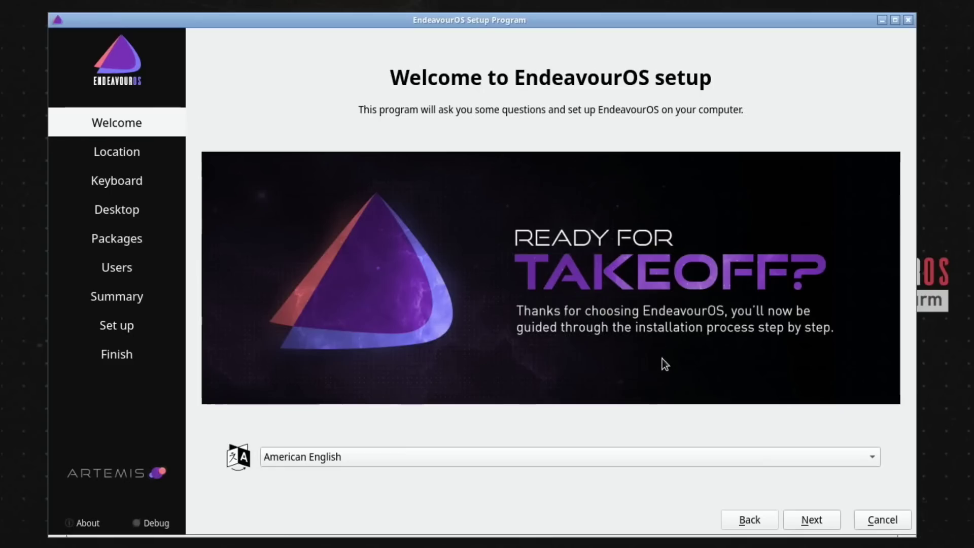
click(698, 456)
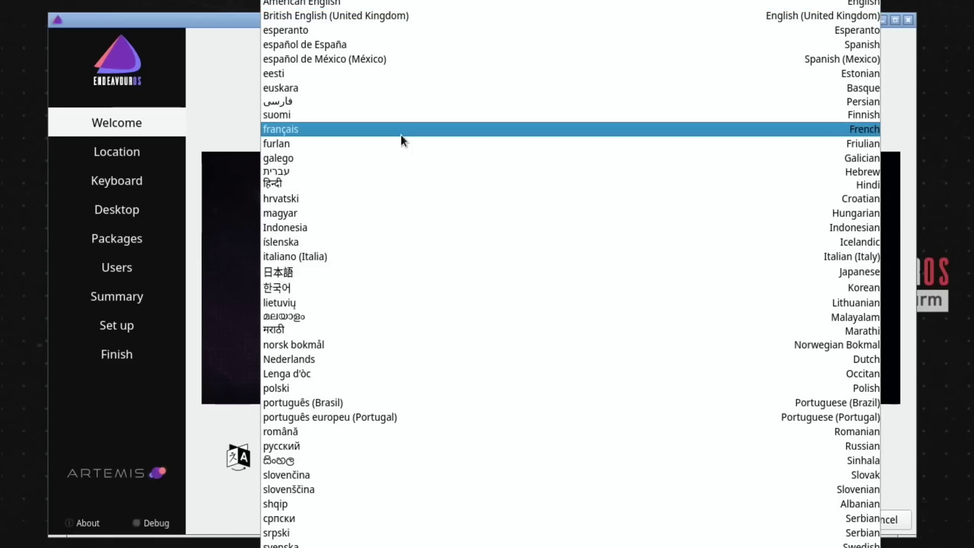
click(330, 16)
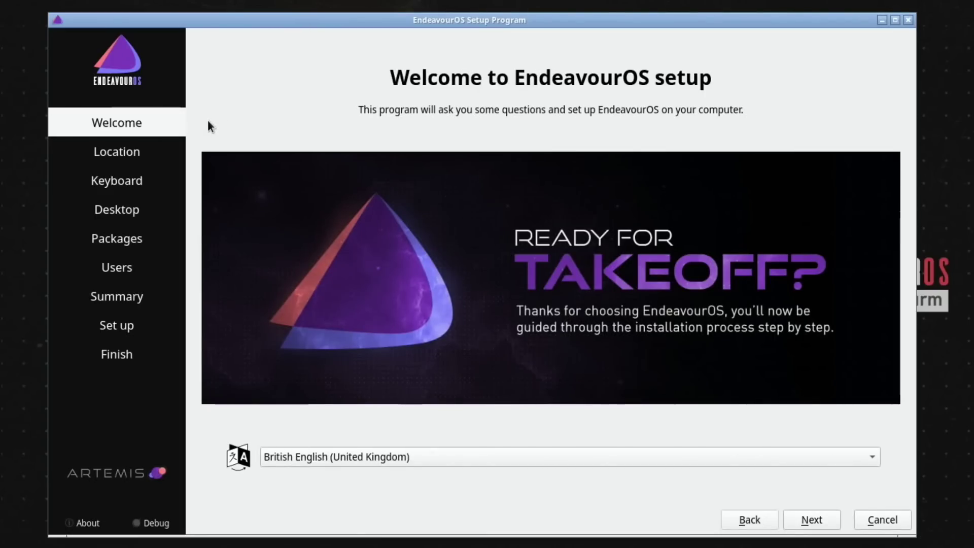
click(797, 522)
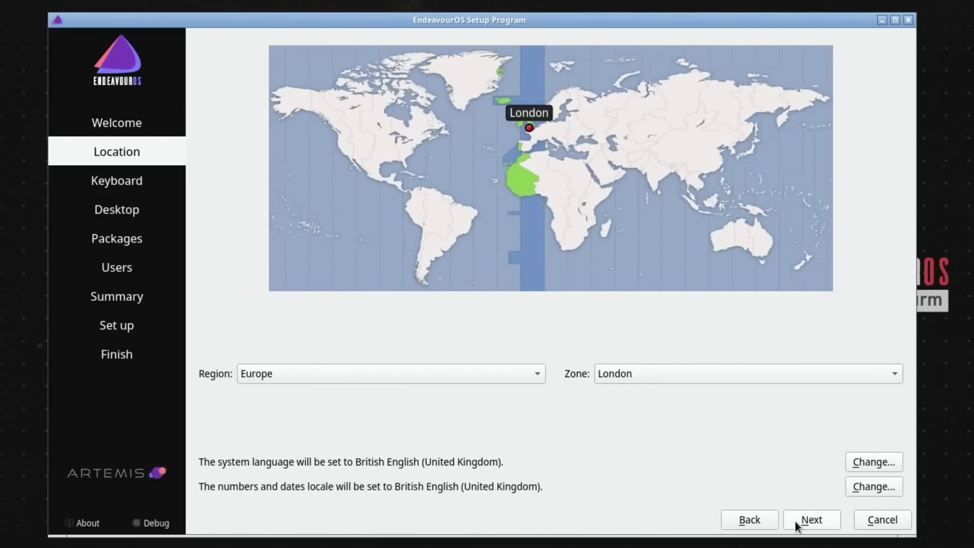
click(810, 520)
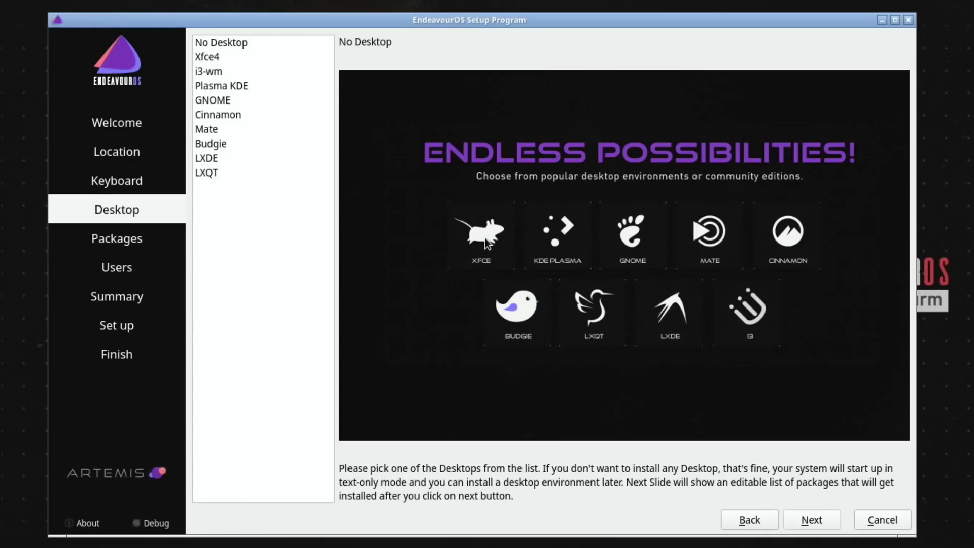
Choose the Xfce4 desktop and accept the default package selection.
click(212, 59)
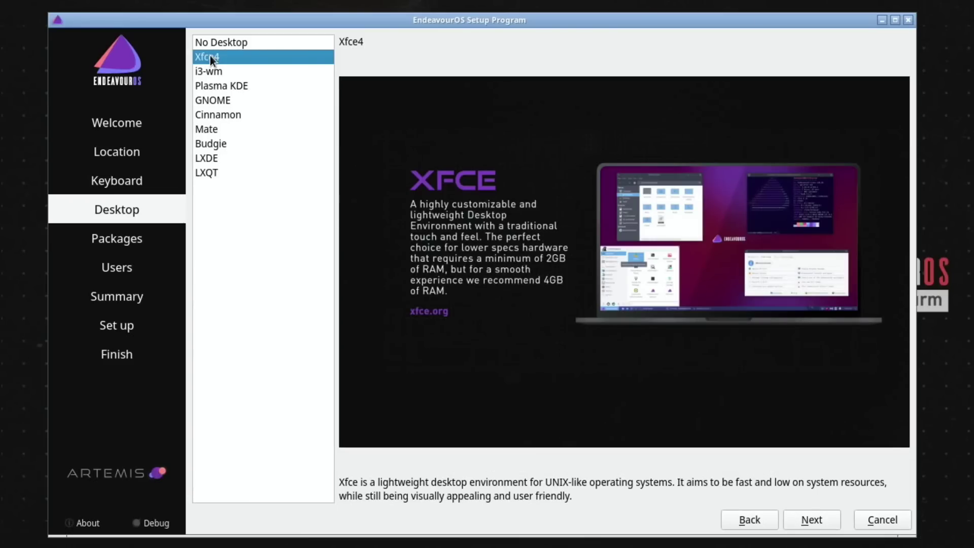
click(811, 520)
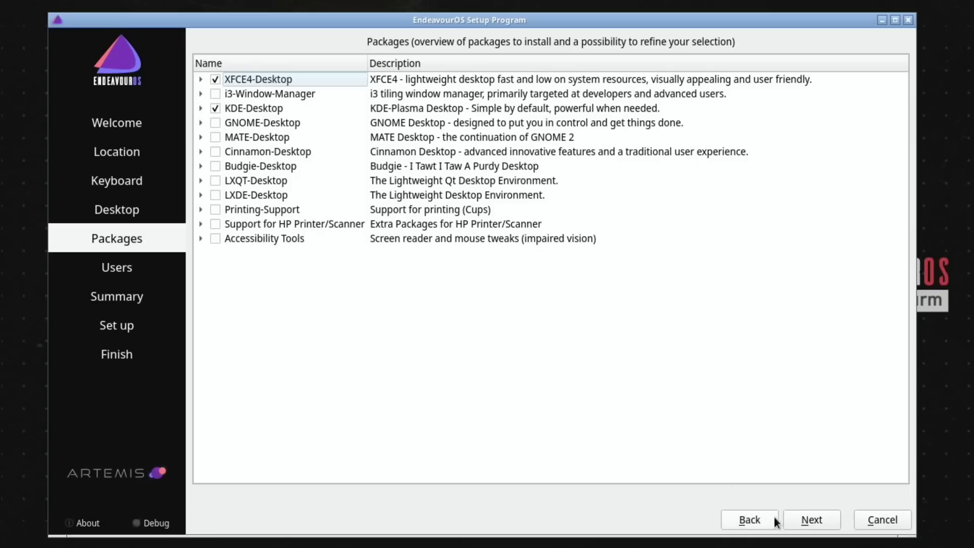
click(811, 520)
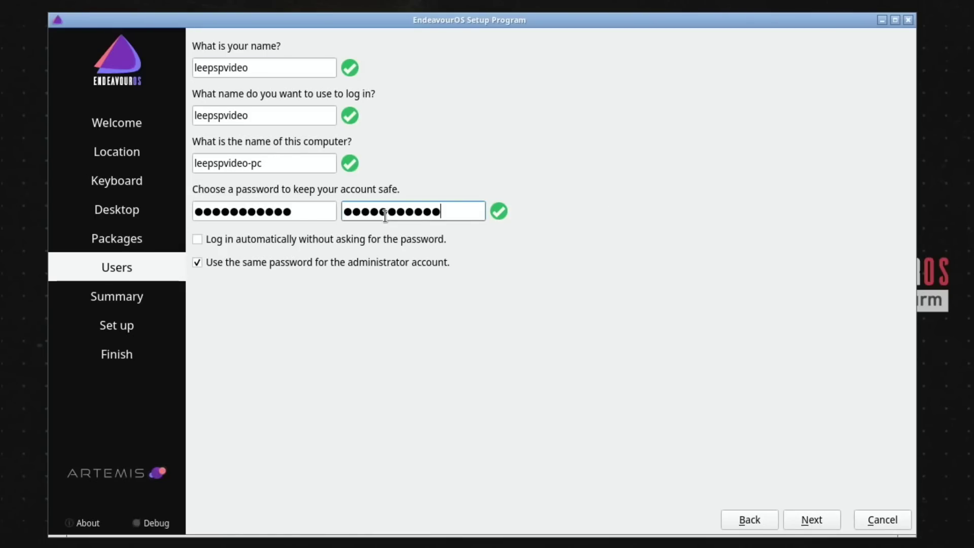
Enable automatic login without a password and start the EndeavourOS installation from the summary.
click(197, 240)
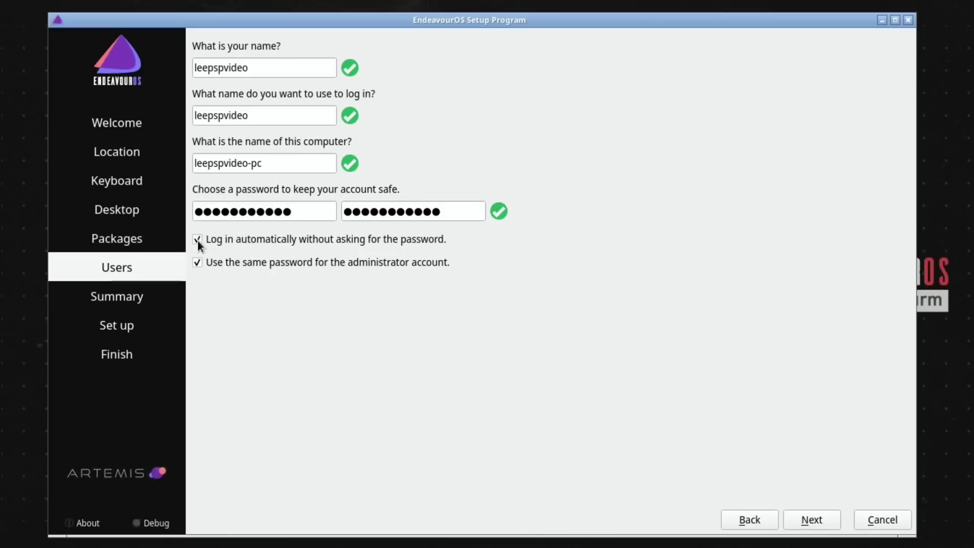
click(812, 519)
click(812, 519)
click(566, 293)
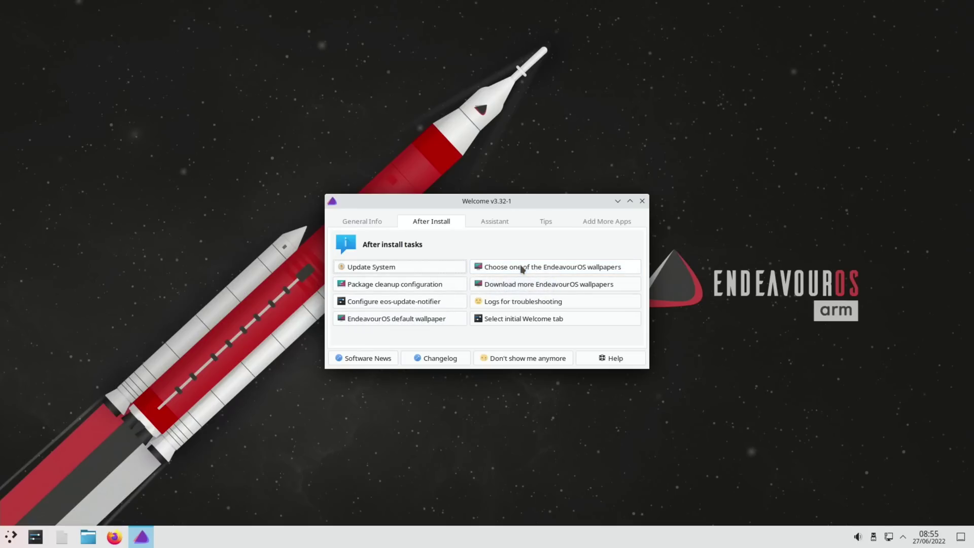
Set the desktop wallpaper to endeavouros-wallpaper-dark.png.
click(522, 269)
click(477, 257)
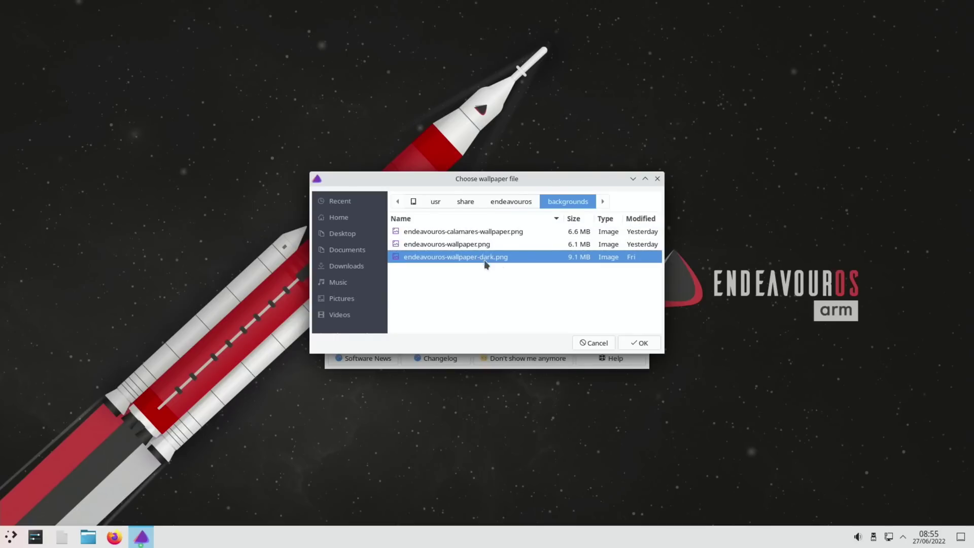
click(640, 341)
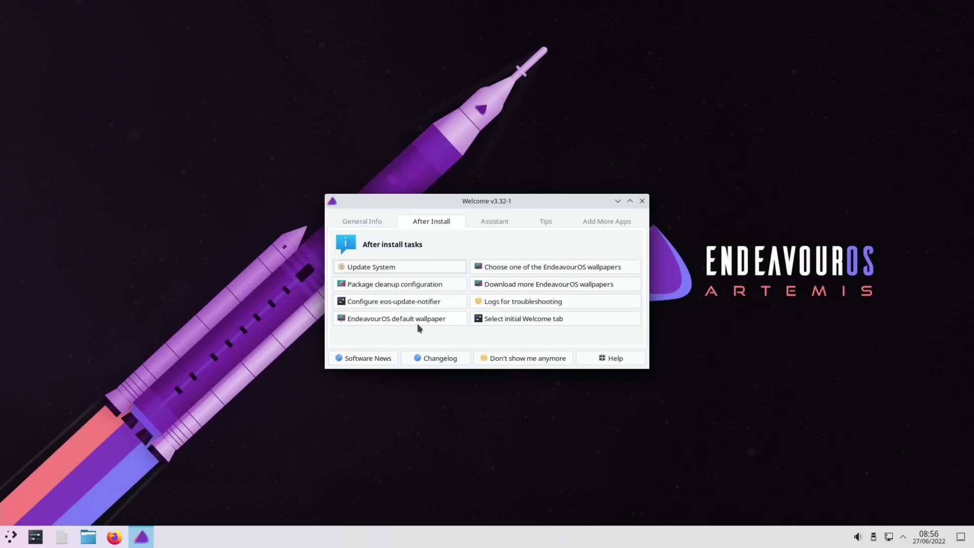
Browse the Welcome window's Assistant, Tips and Add More Apps tabs.
click(493, 222)
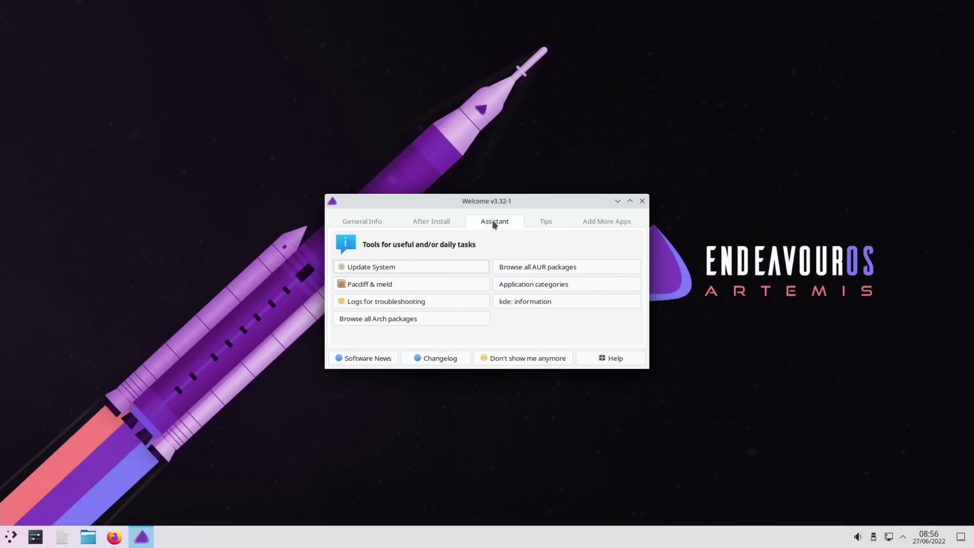
click(547, 223)
click(600, 224)
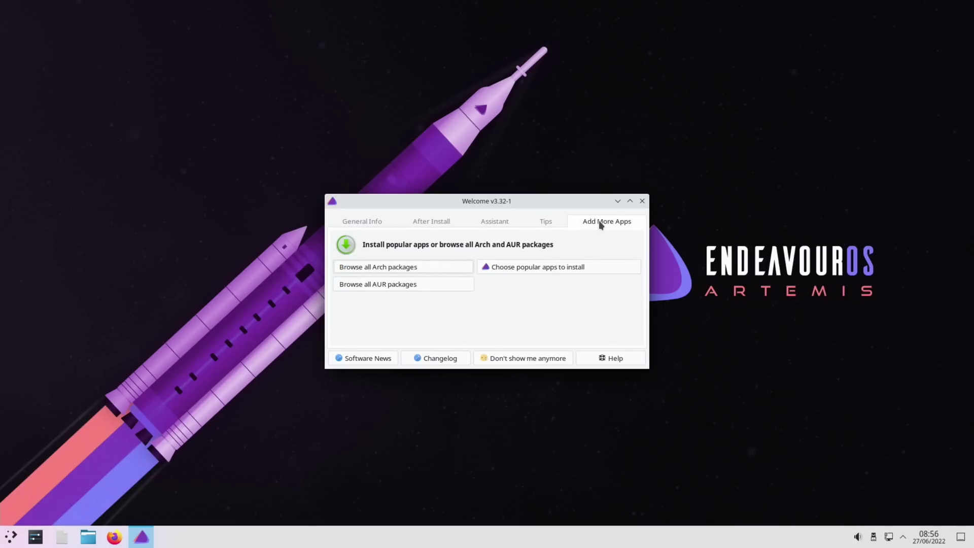
Close the Welcome window and bring up the application launcher.
click(642, 201)
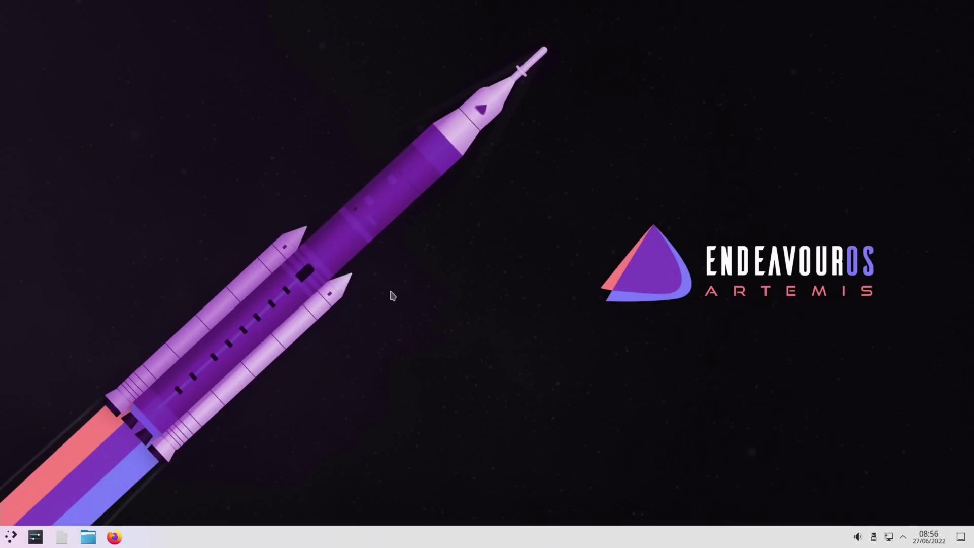
key(super)
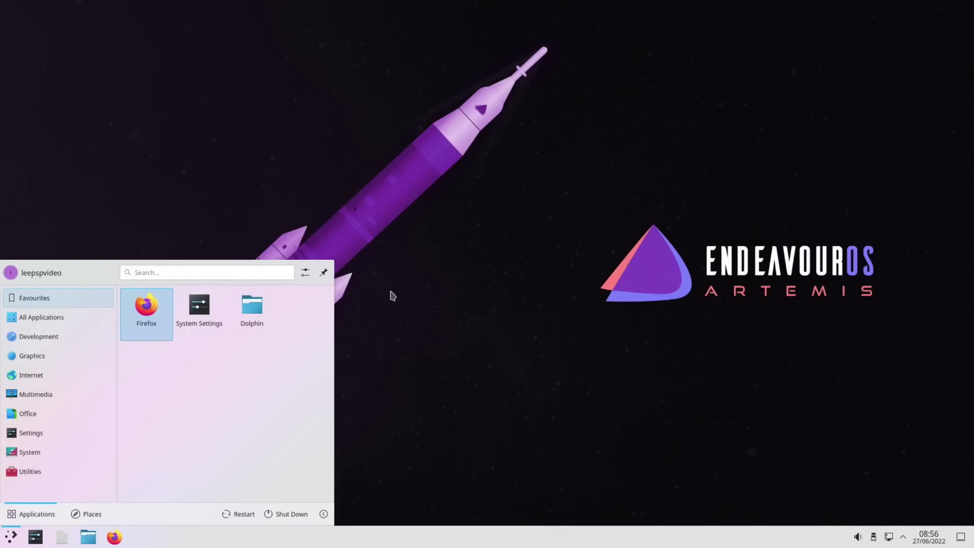
key(super)
key(super)
key(super)
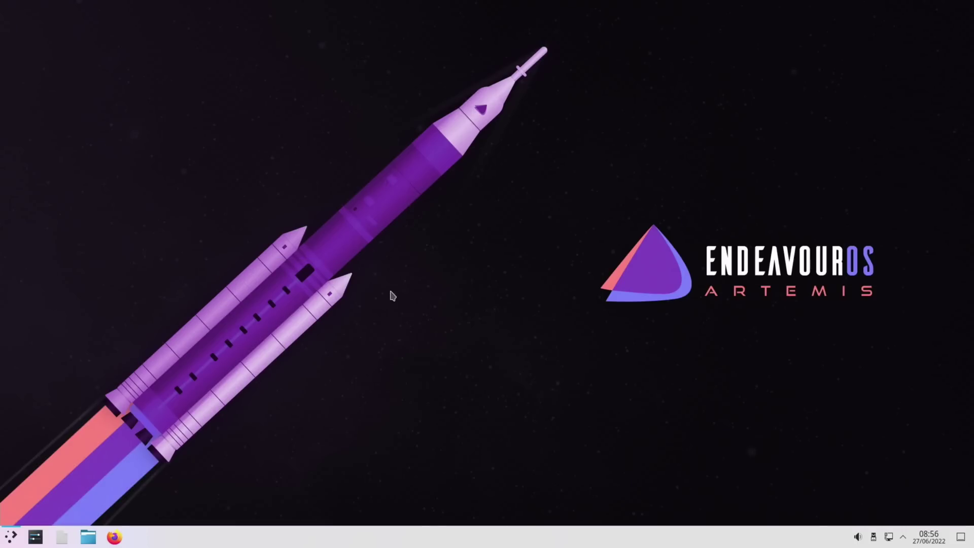
key(super)
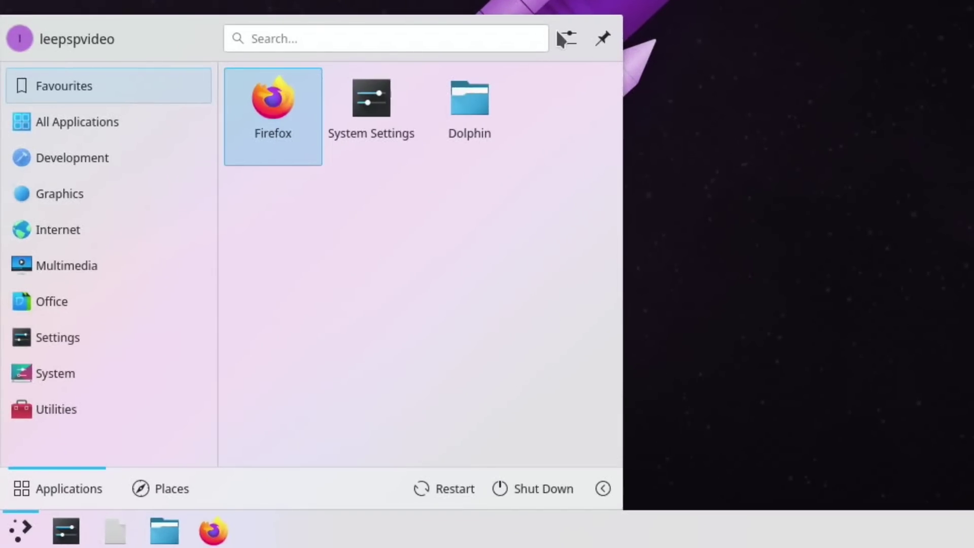
Search 'comp', switch off the Compositor's 'Enable on startup', apply it, then close System Settings.
click(450, 34)
text(comp)
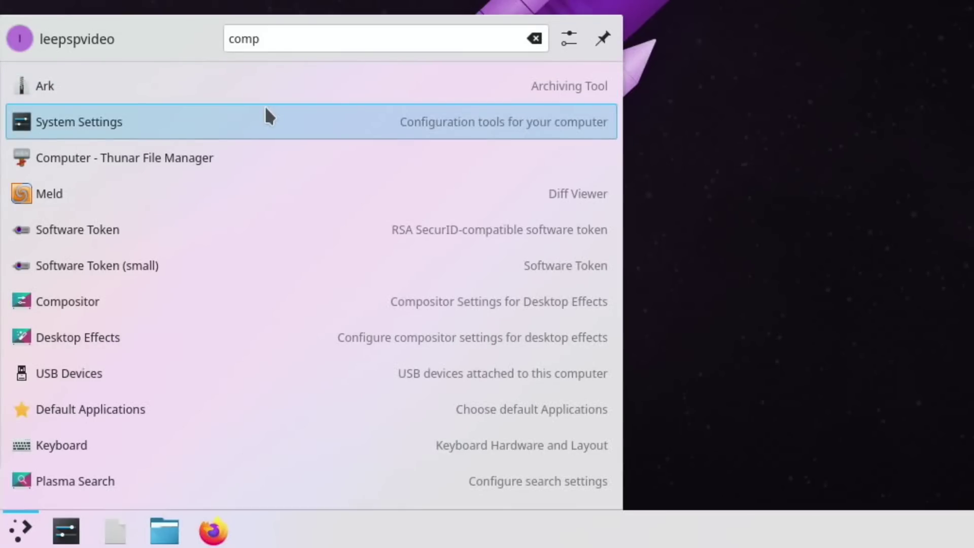
click(96, 304)
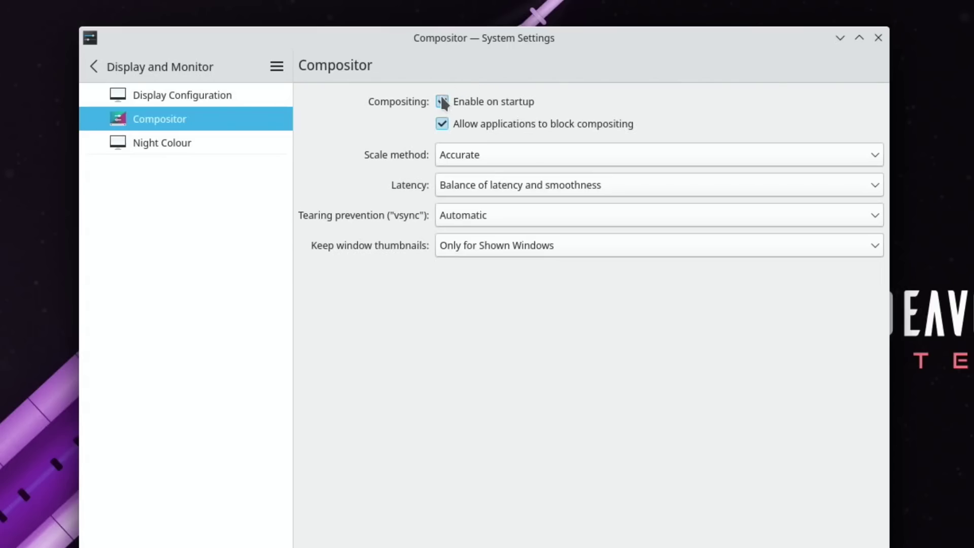
click(442, 102)
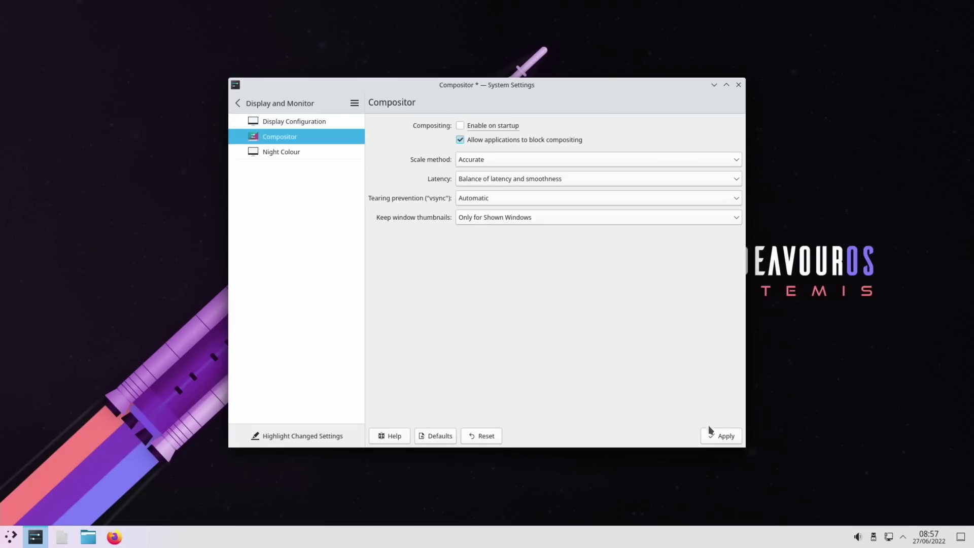
click(723, 436)
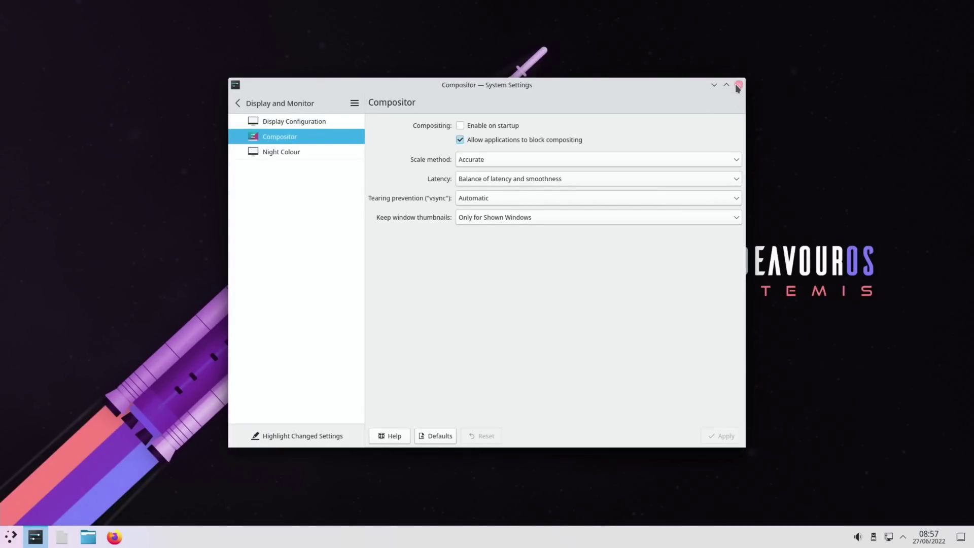
click(738, 85)
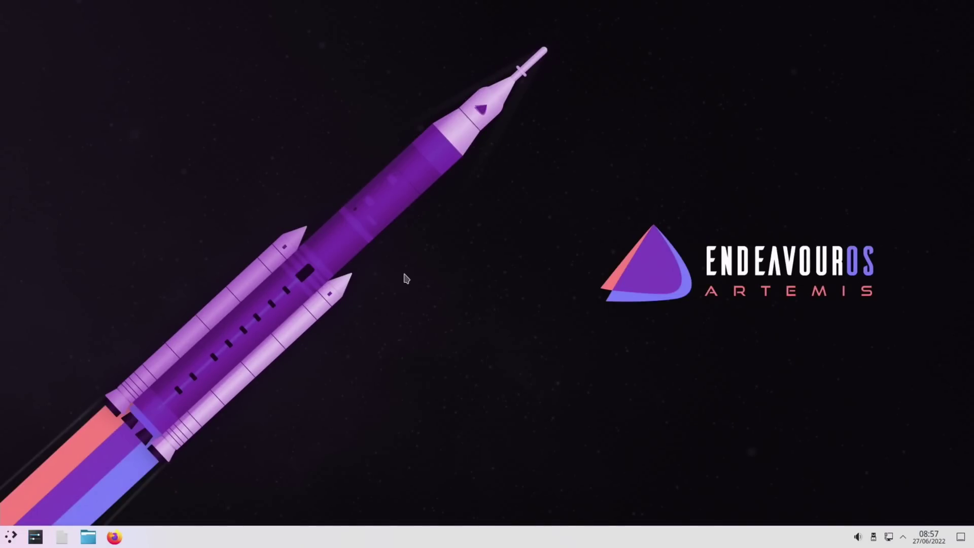
Shut down from the Ctrl+Alt+Delete power options and open the launcher after rebooting.
key(ctrl+alt+Delete)
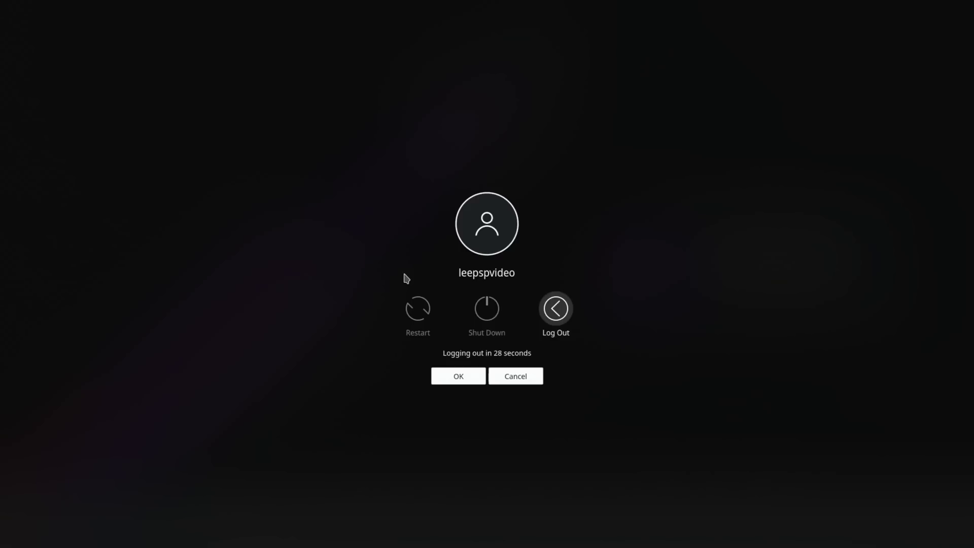
click(488, 315)
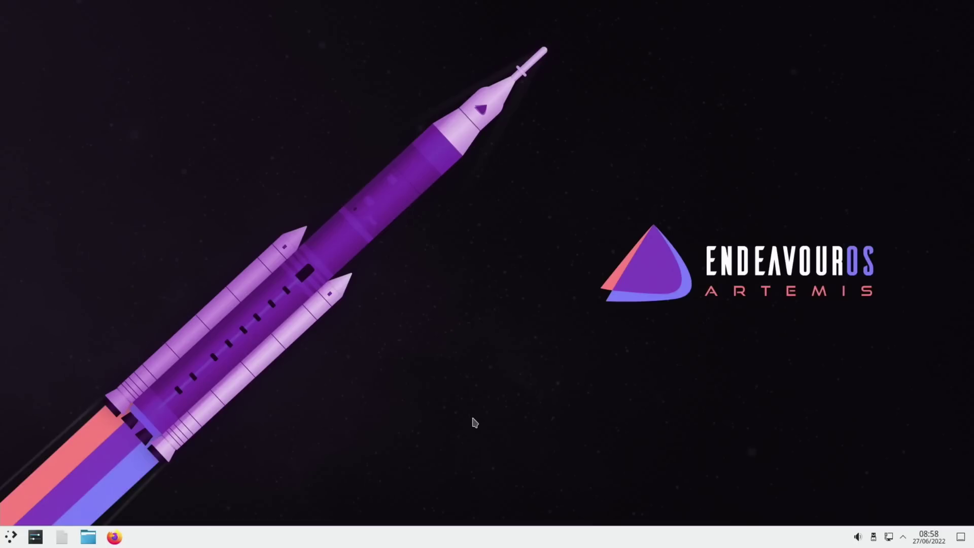
key(super)
key(super)
key(super)
key(super)
key(super)
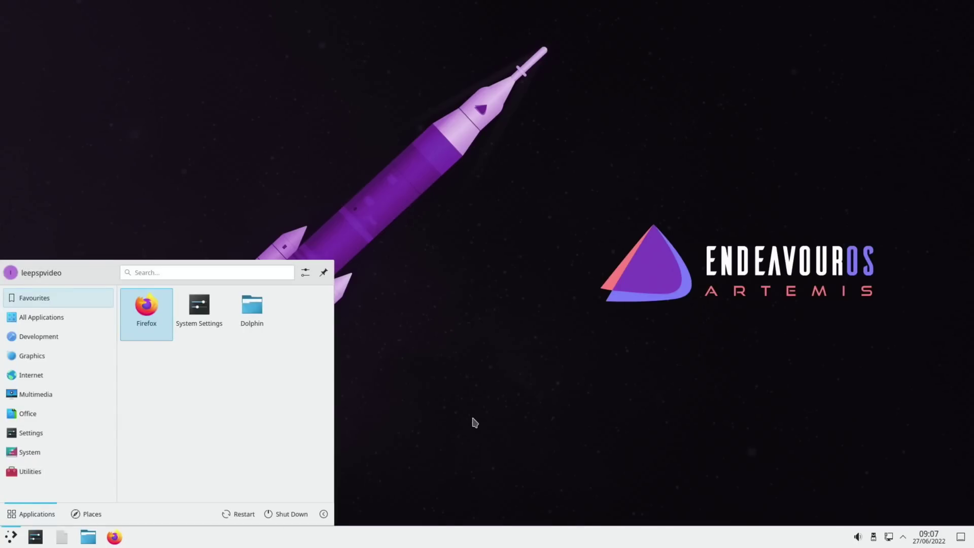
key(super)
key(super)
key(super)
key(super)
key(super)
key(super)
key(super)
key(super)
key(super)
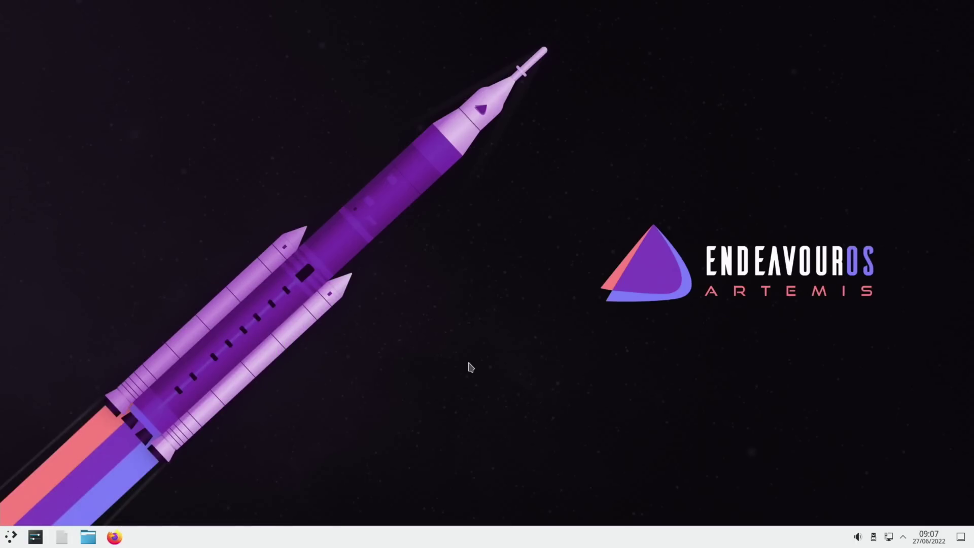
key(super)
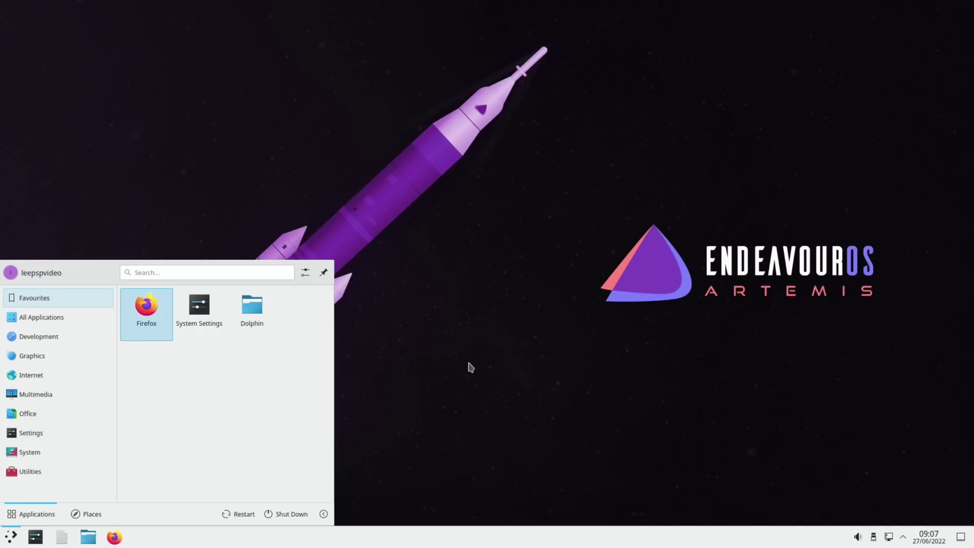
click(72, 319)
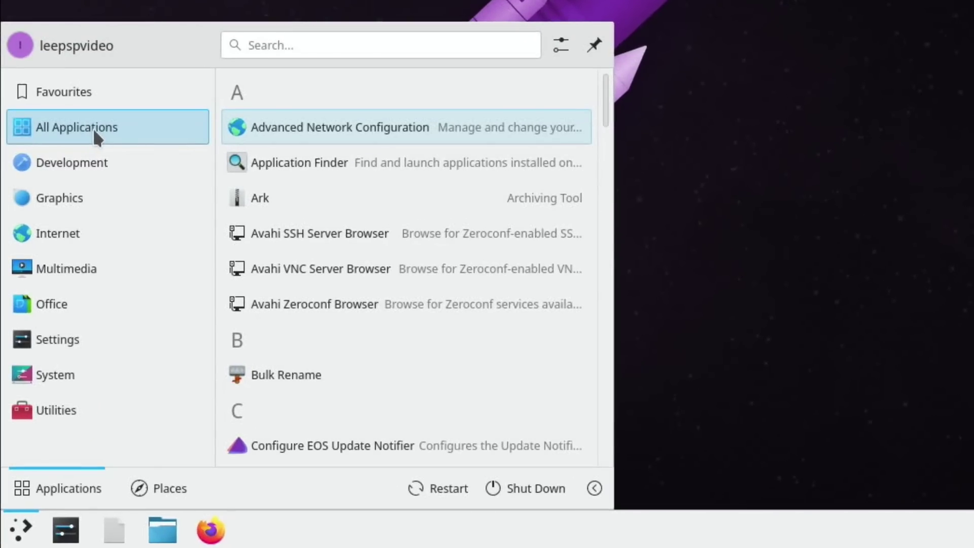
click(87, 163)
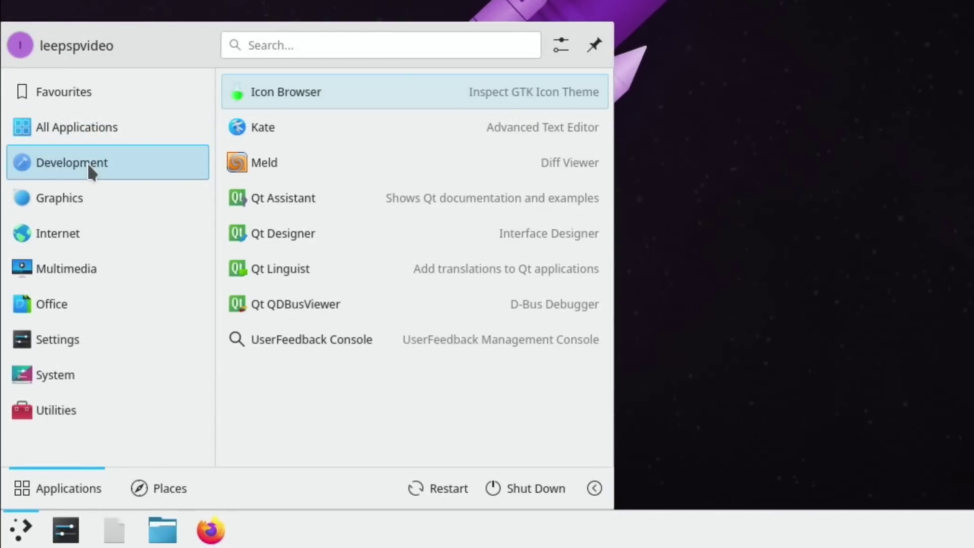
click(86, 196)
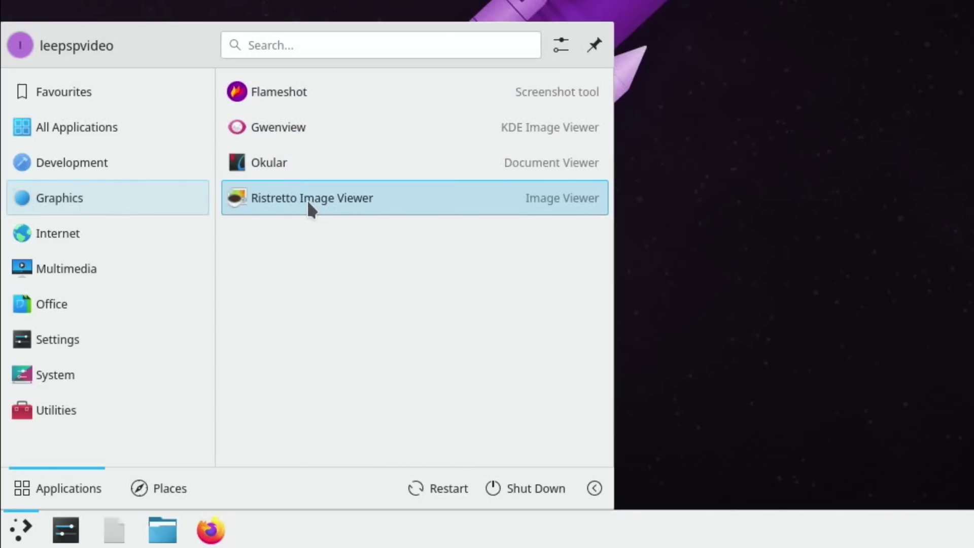
mouse_move(158, 236)
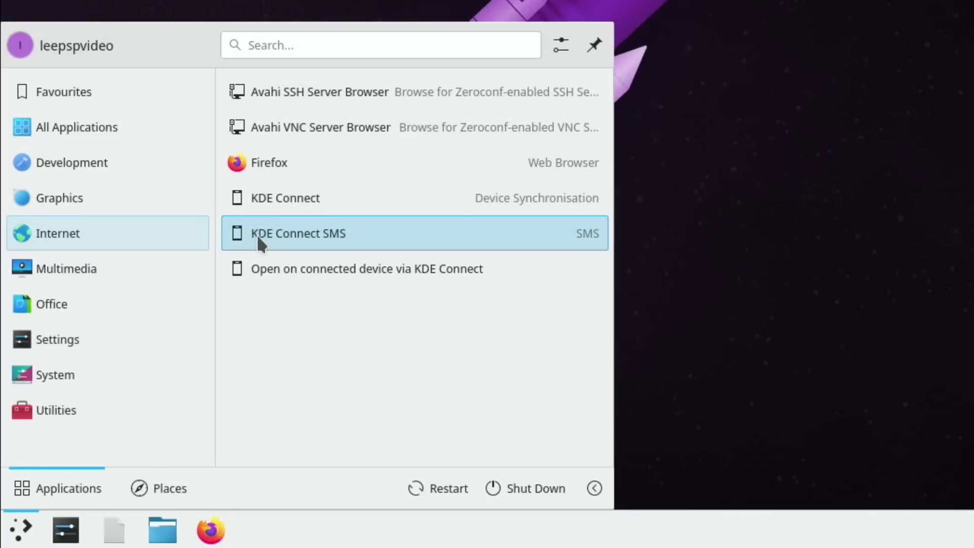
mouse_move(173, 259)
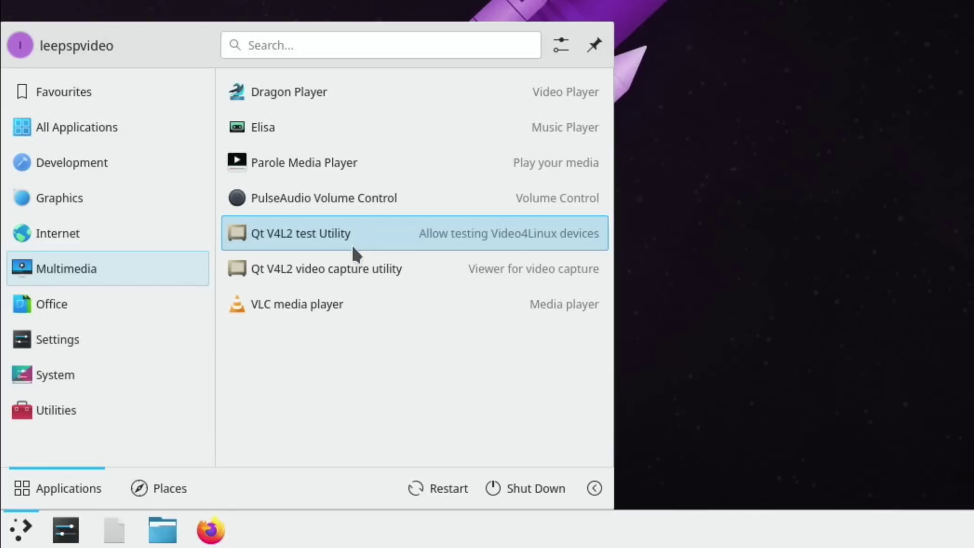
mouse_move(172, 308)
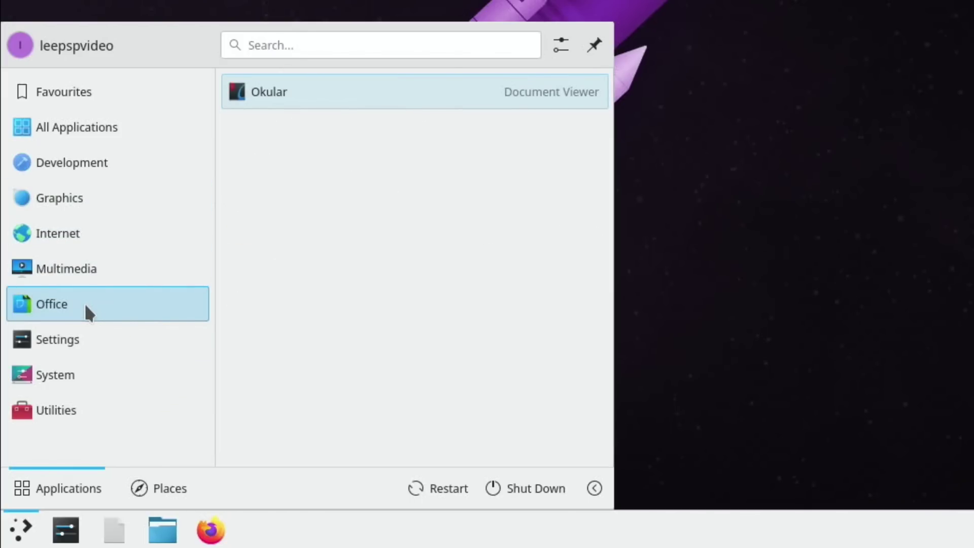
mouse_move(73, 345)
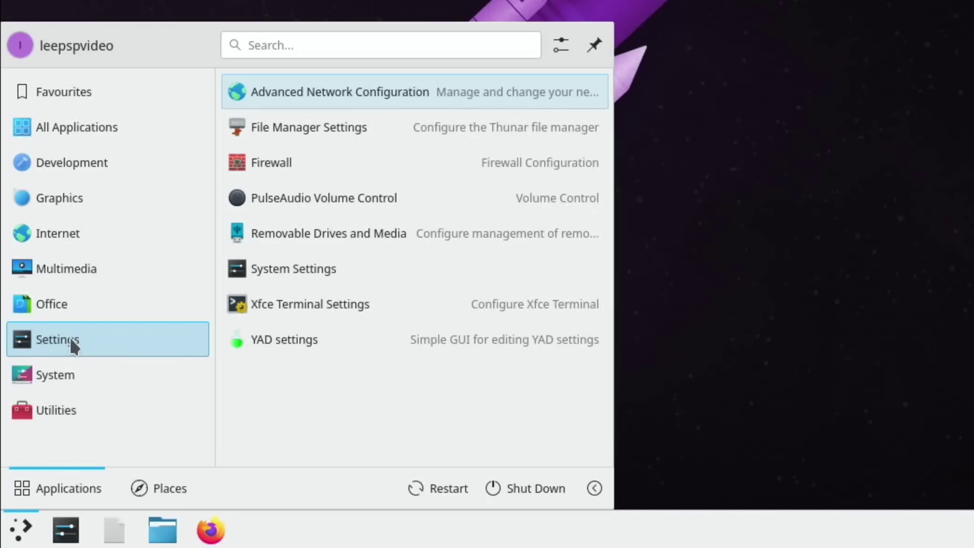
mouse_move(69, 369)
mouse_move(73, 406)
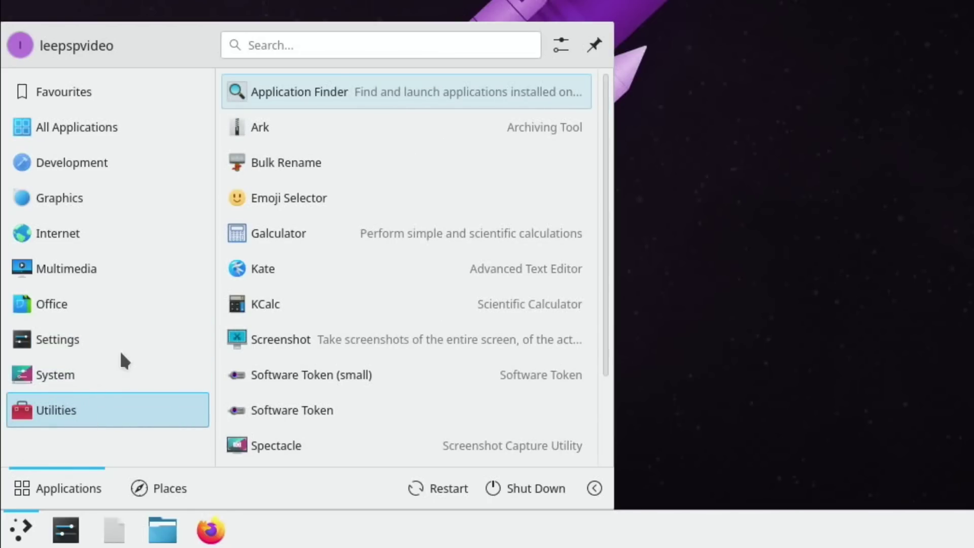
key(Escape)
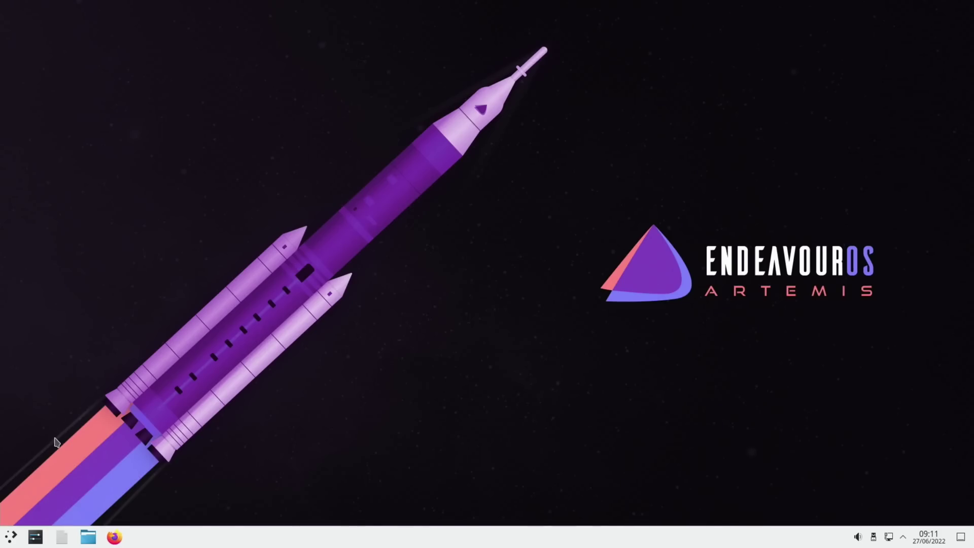
Launch Firefox and route all audio output through the headphones.
click(115, 537)
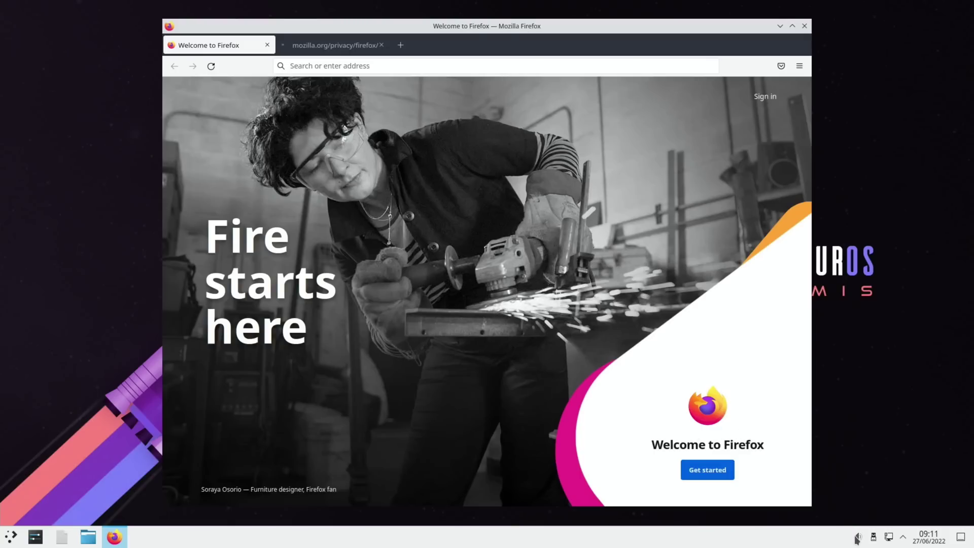
click(857, 538)
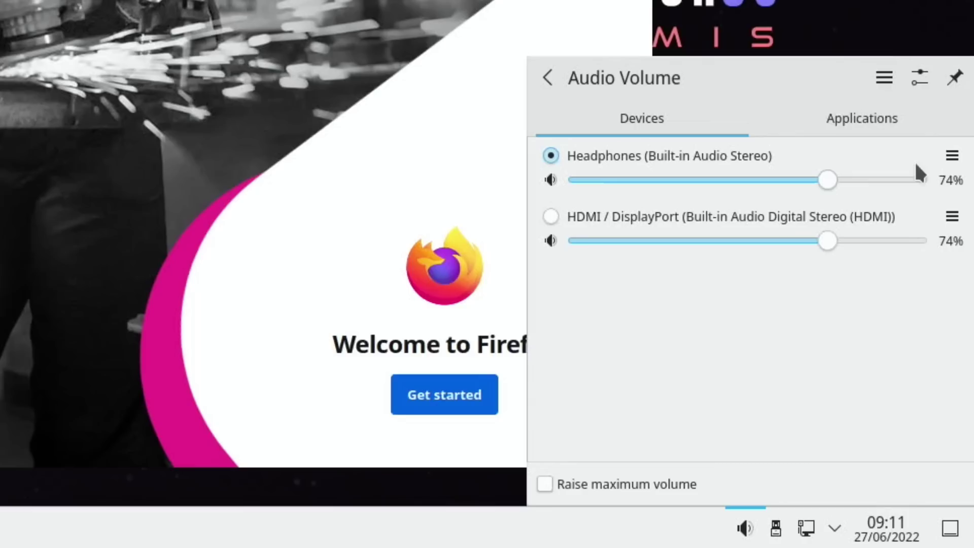
click(962, 348)
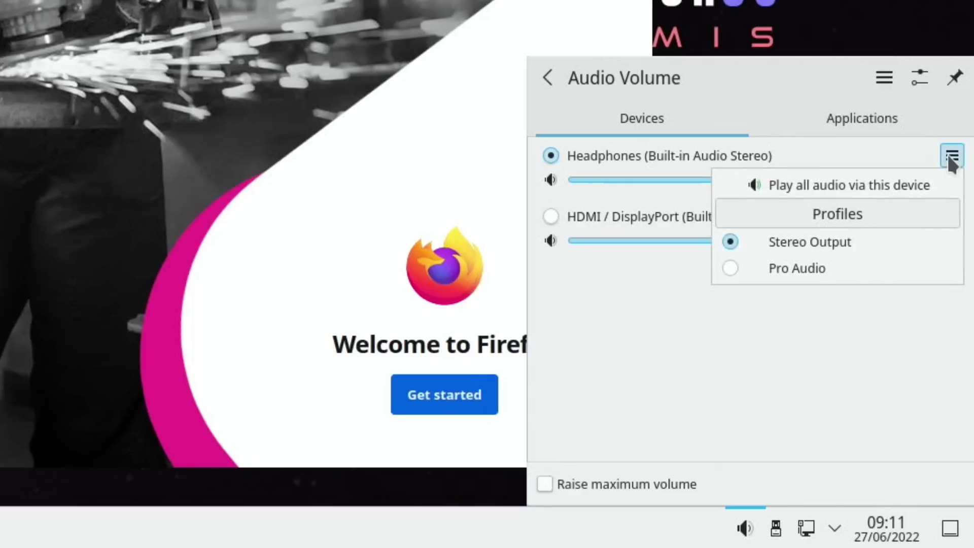
click(895, 187)
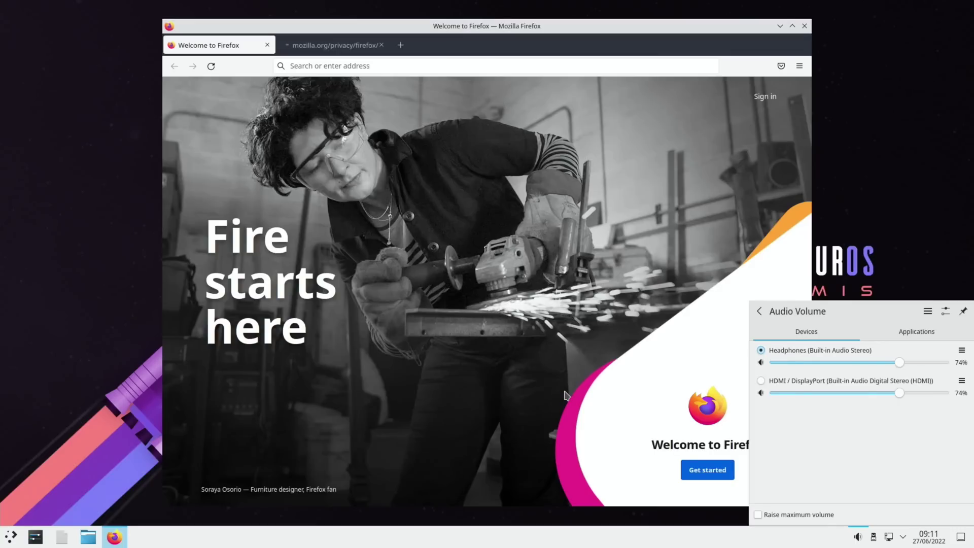
key(Escape)
Search Google for 'youtube leepspvideo hdr' and accept the cookie terms.
click(323, 65)
text(youtube leepspvideo h)
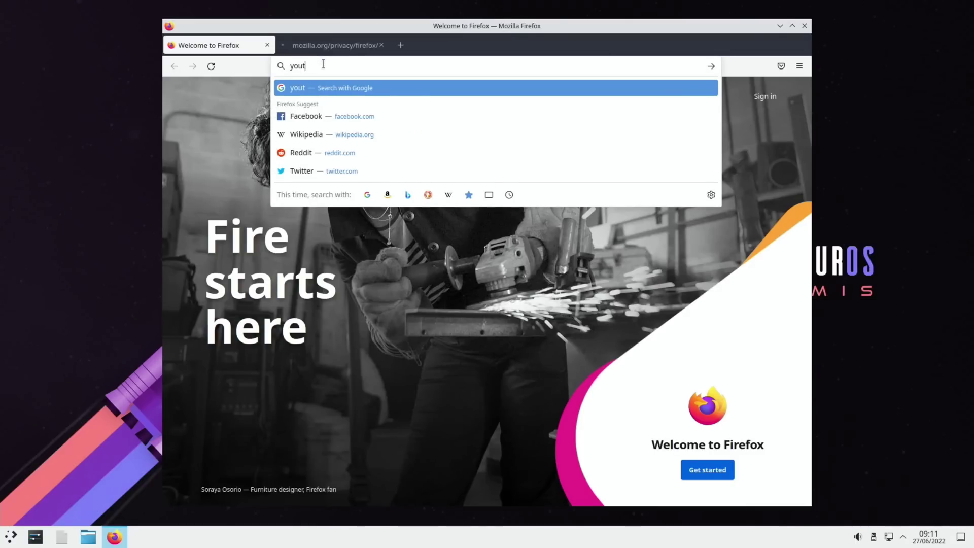
text(dr)
key(Return)
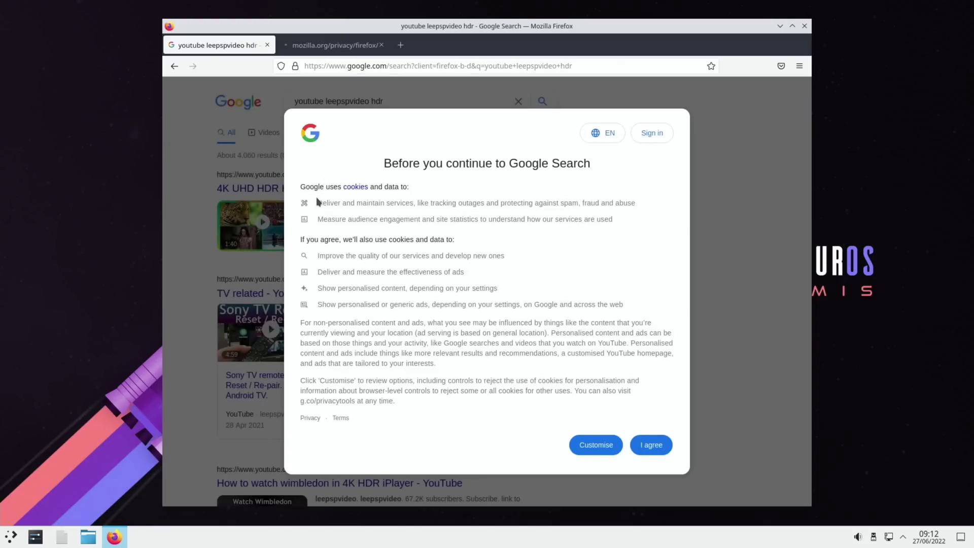
click(667, 440)
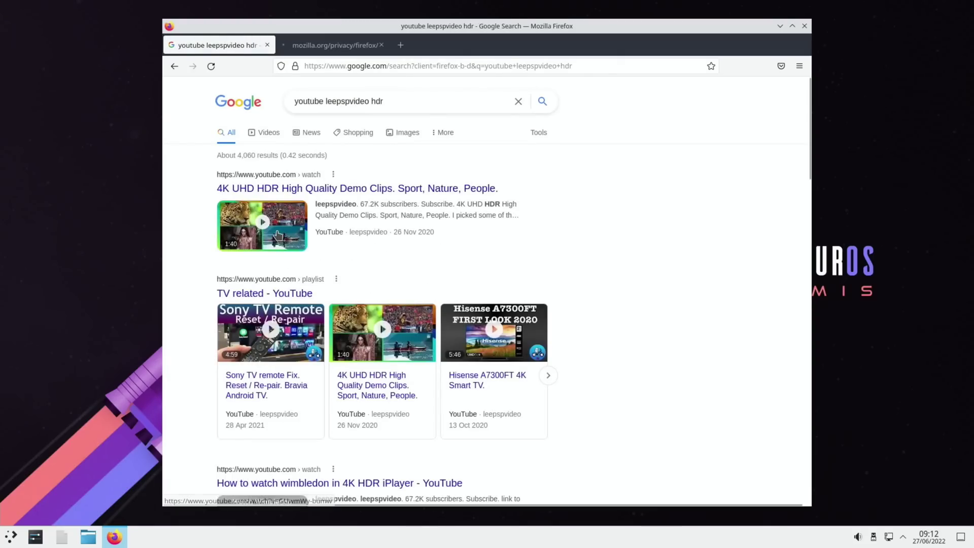
Open the 4K UHD HDR demo clip, accept YouTube cookies and check available qualities.
click(260, 222)
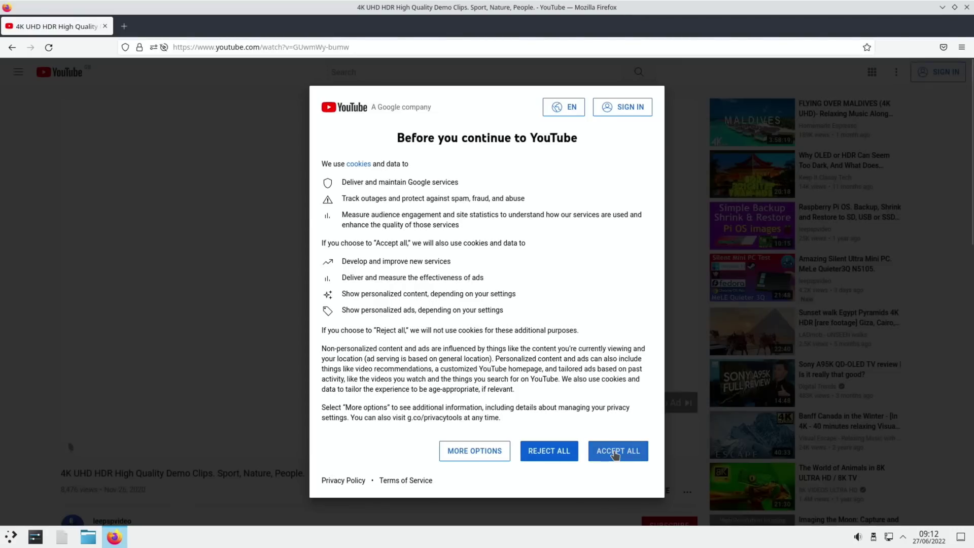
click(615, 453)
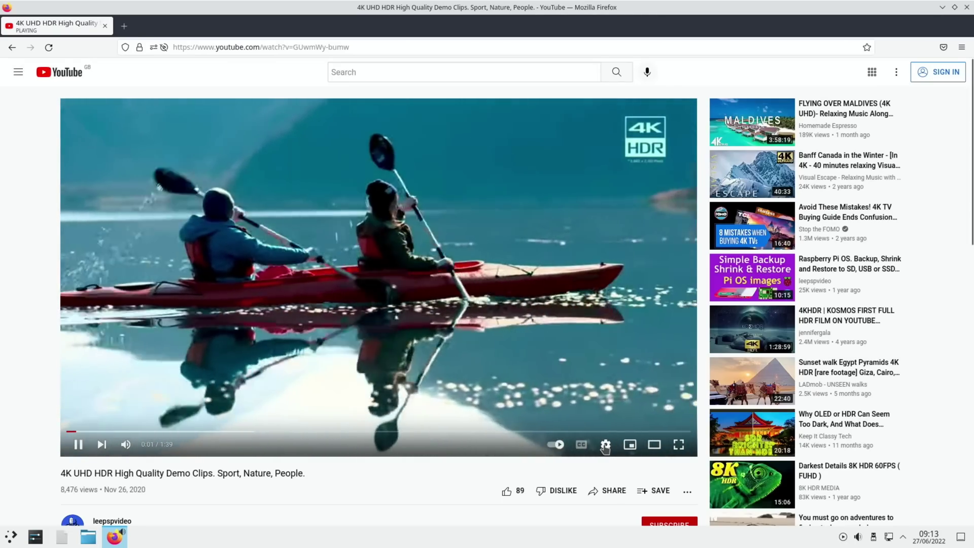
click(606, 445)
click(609, 412)
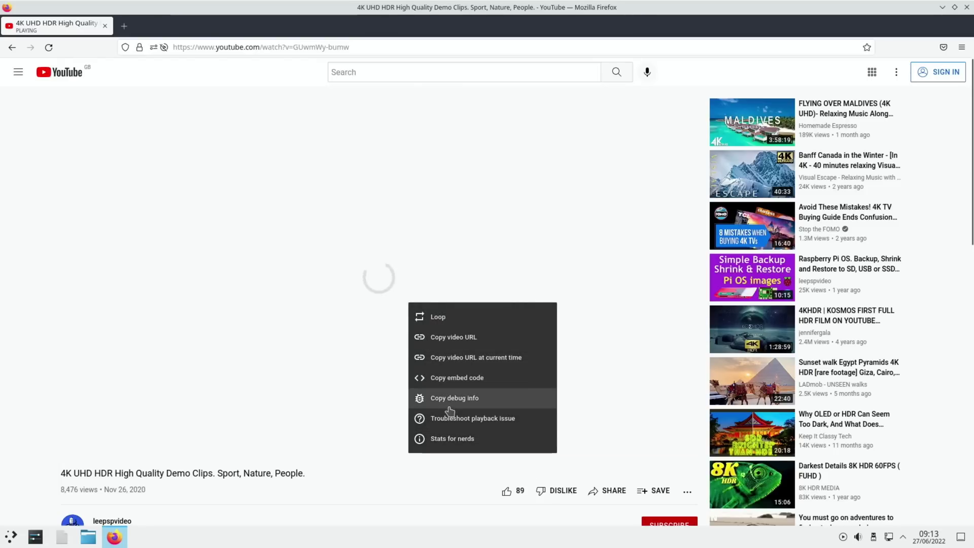
Show Stats for nerds, watch the clip full screen, then bring up the log-out options.
click(453, 440)
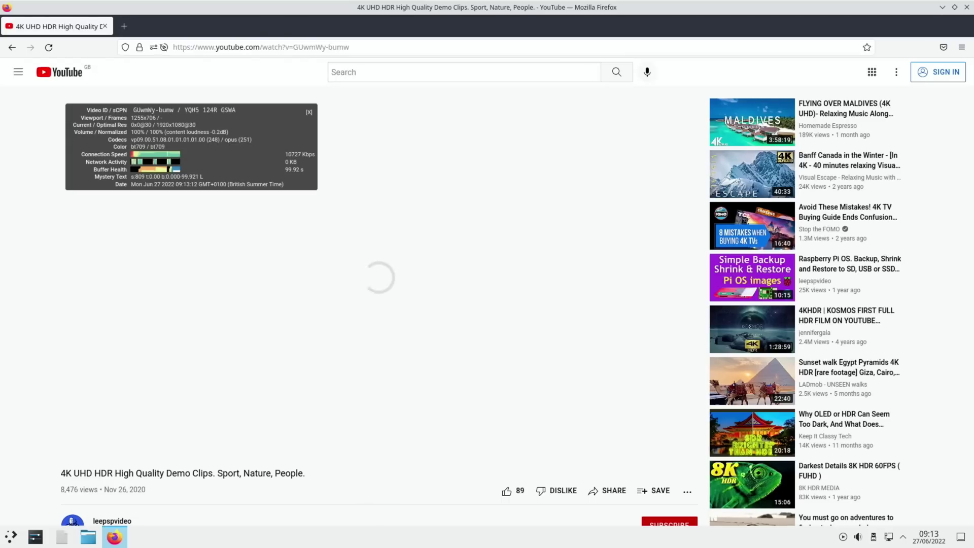
click(677, 443)
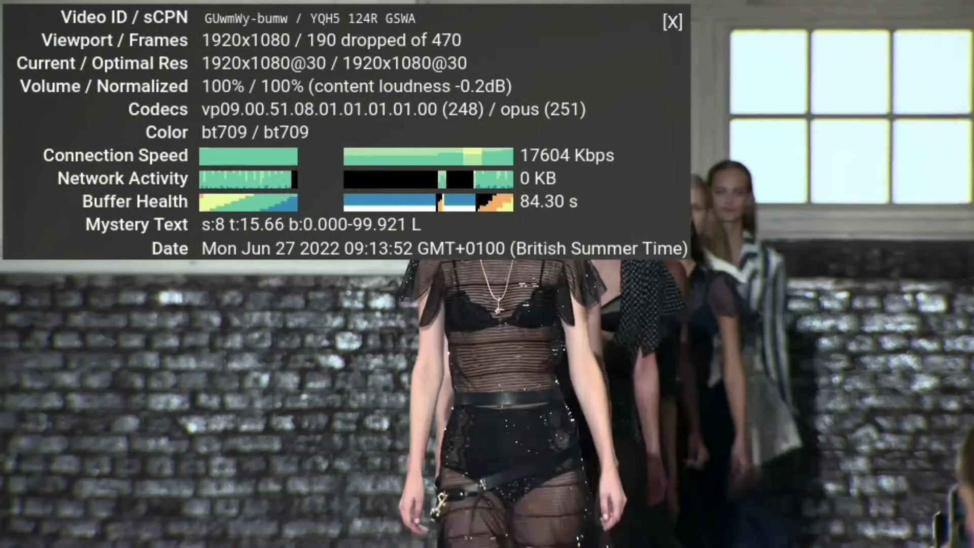
key(Escape)
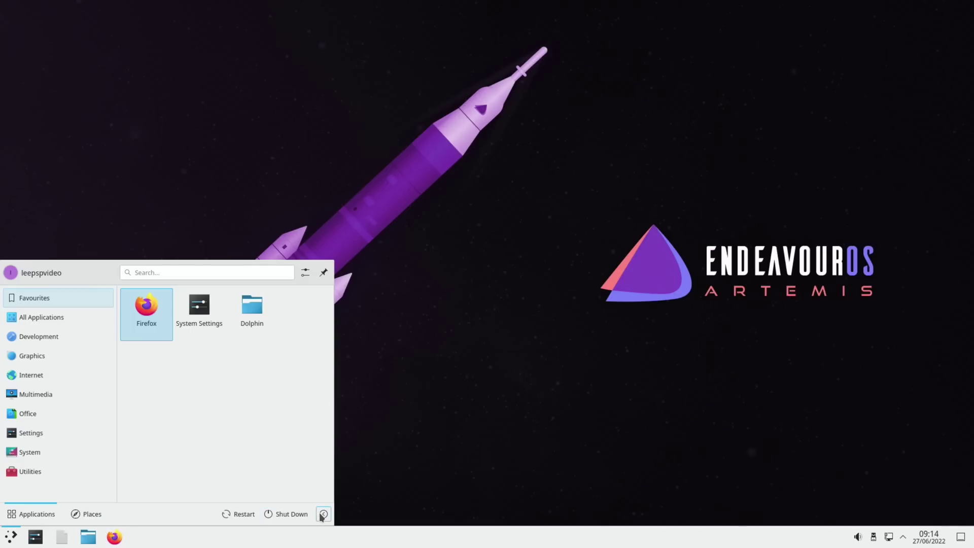
click(322, 515)
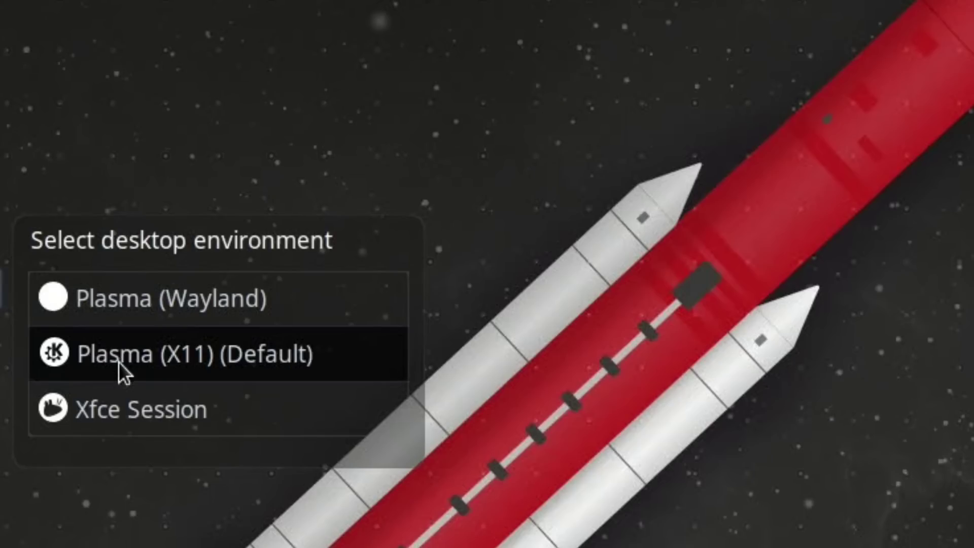
Choose Xfce Session at the login screen and log in with the account password.
click(111, 406)
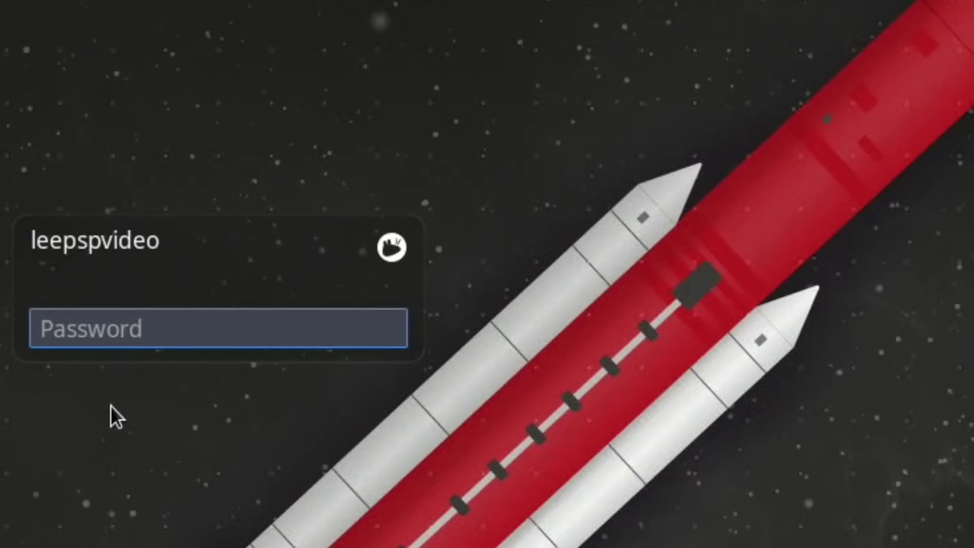
text(•••)
key(Return)
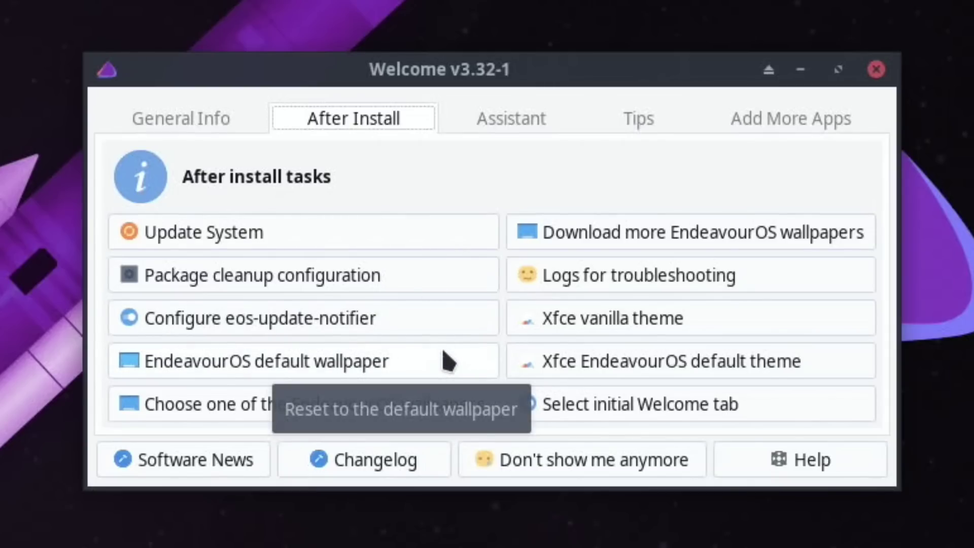
Close Welcome and browse the Recently Used, All, Accessories, Development and Graphics menu categories.
click(875, 71)
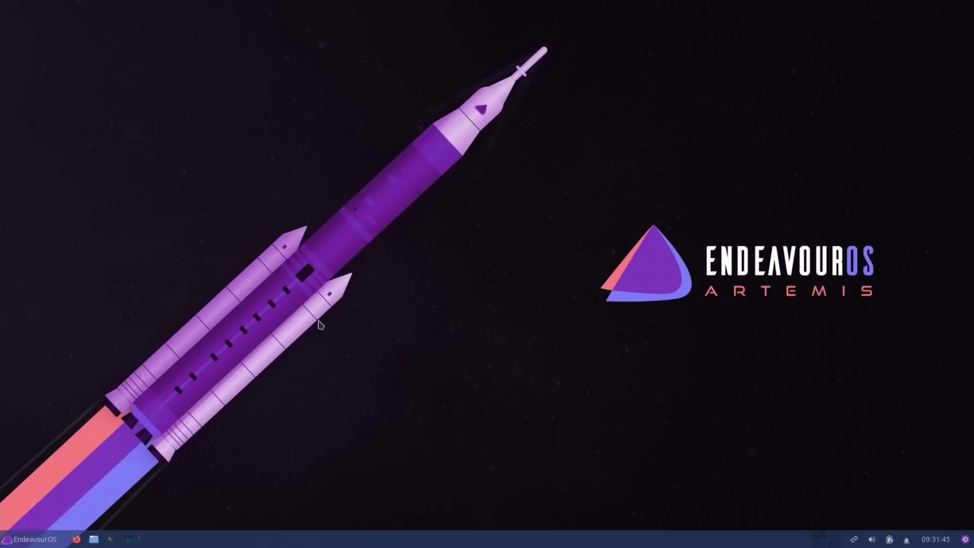
click(14, 540)
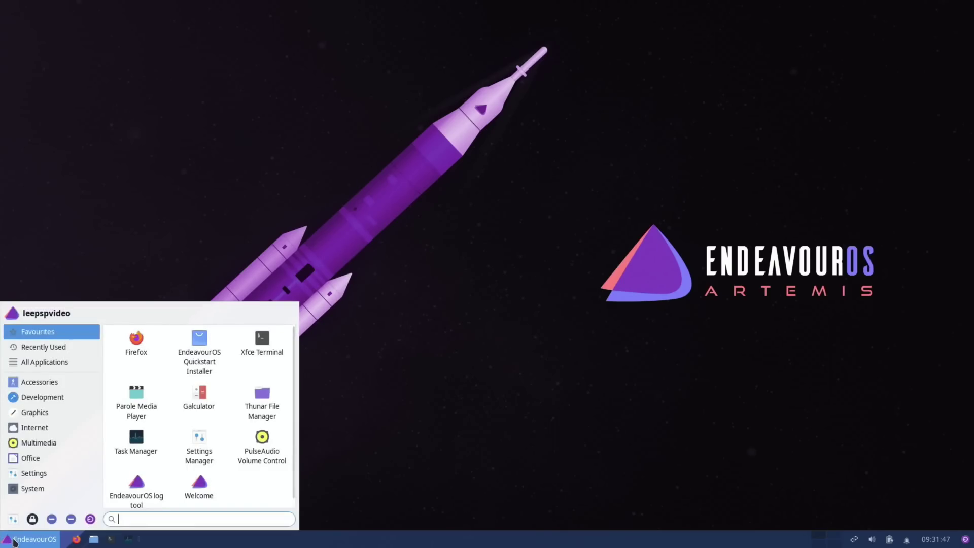
click(41, 347)
click(34, 363)
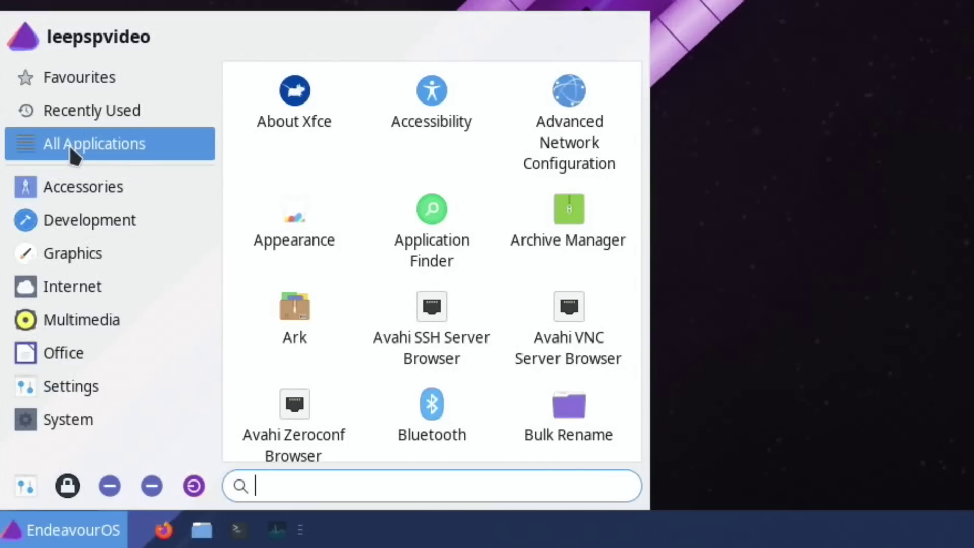
click(76, 193)
click(79, 225)
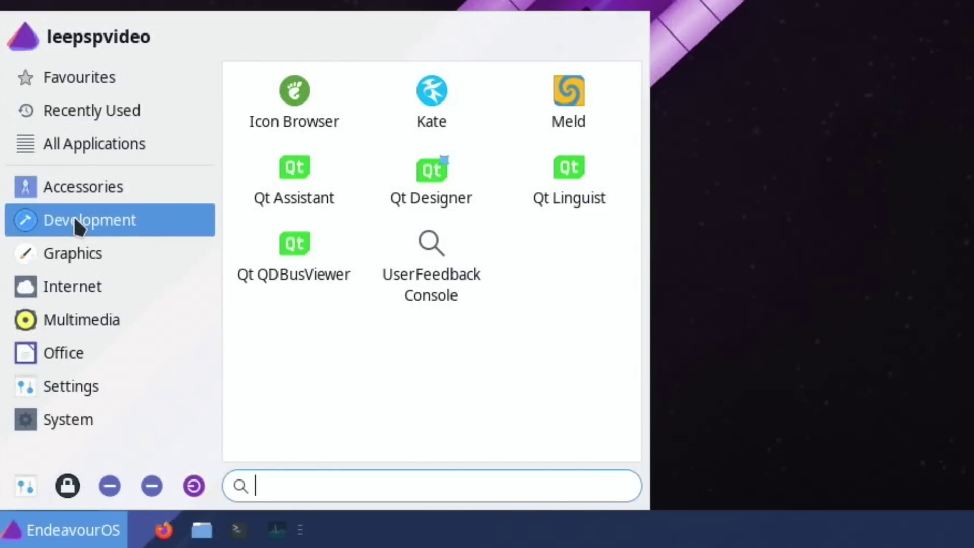
click(74, 256)
Reopen the application menu and search it for 'fire'.
click(763, 276)
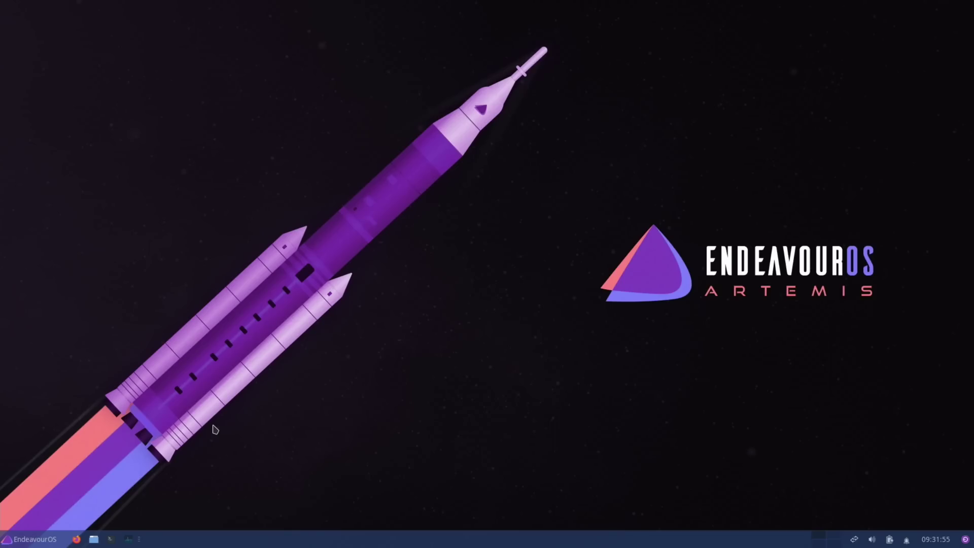
click(29, 539)
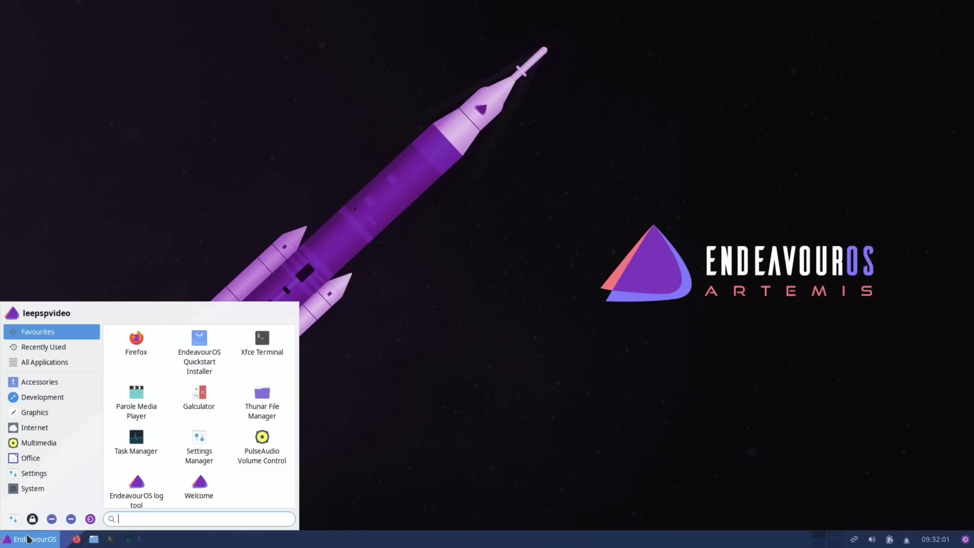
text(fire)
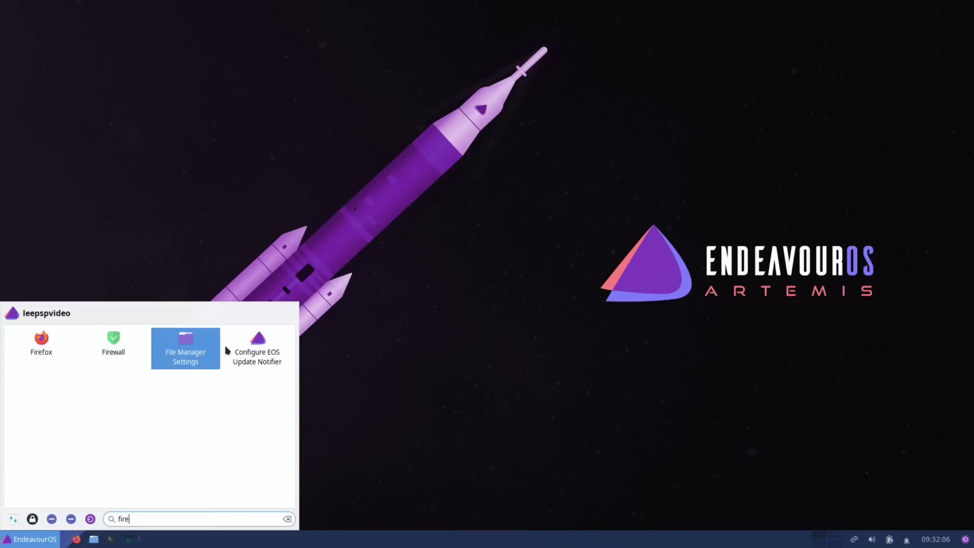
Launch Firefox in Xfce, toggling show desktop off and back on.
click(641, 477)
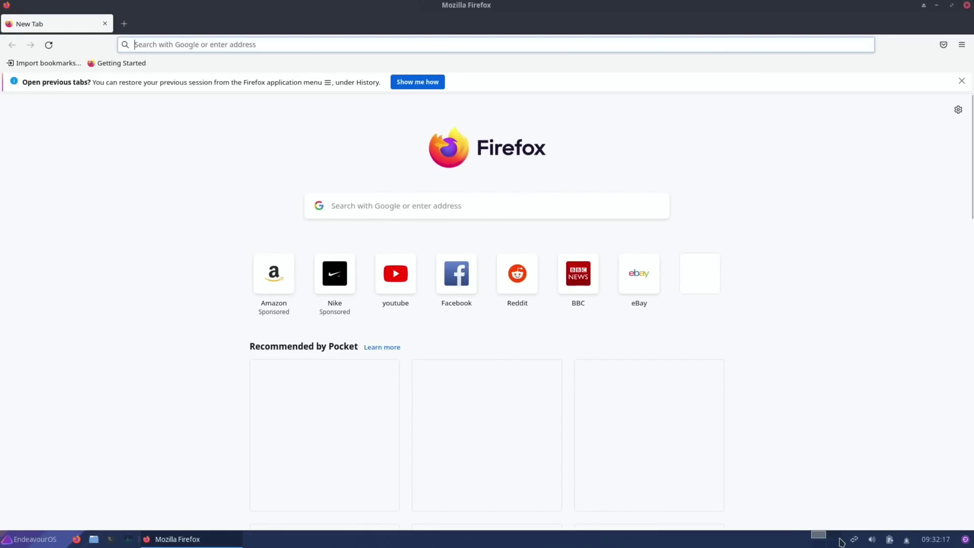
click(824, 536)
click(820, 536)
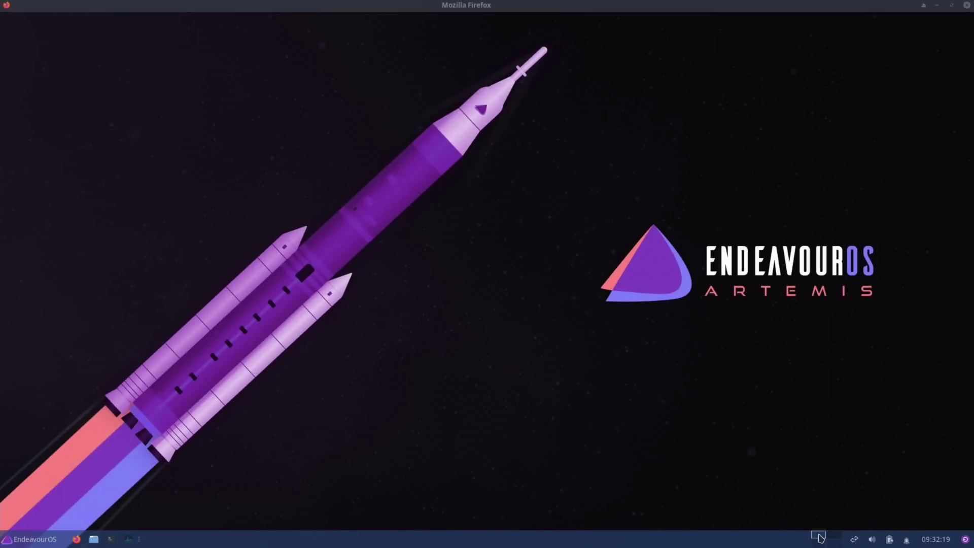
Search for 'leepspvideo hdr' and dismiss the data-sharing and restore-tabs notice bars.
click(193, 44)
text(leepspvideo hdr)
key(Return)
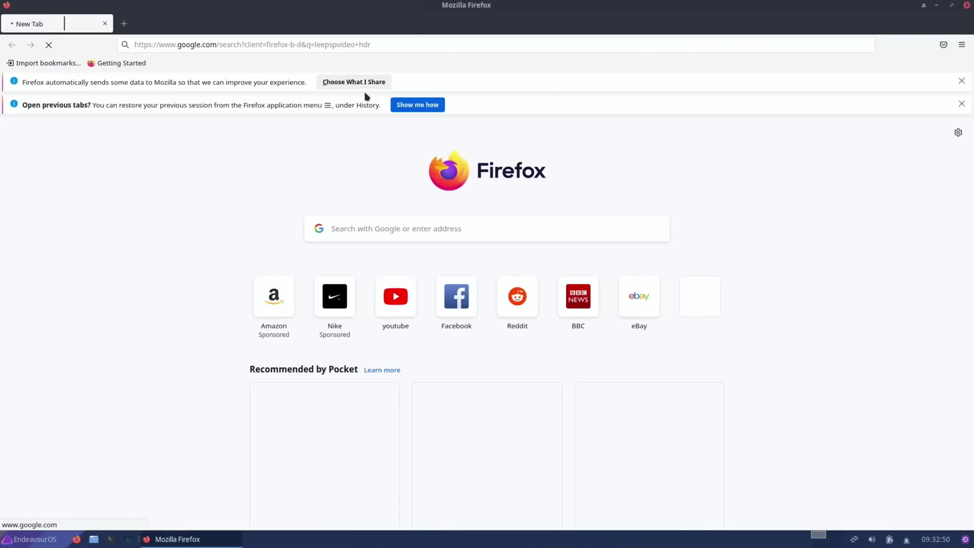
click(961, 81)
click(962, 82)
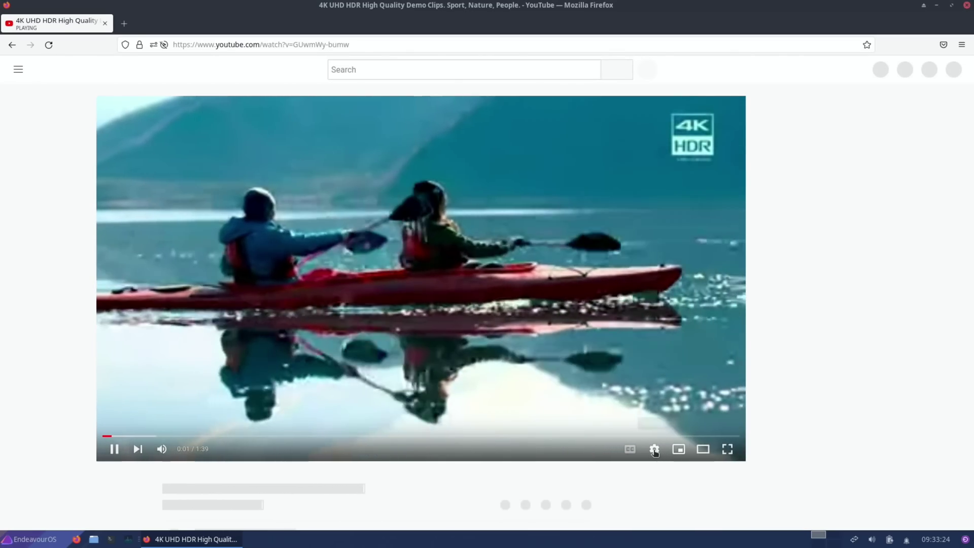
Check the 4K HDR demo's quality options and turn on the Stats for nerds overlay.
click(654, 449)
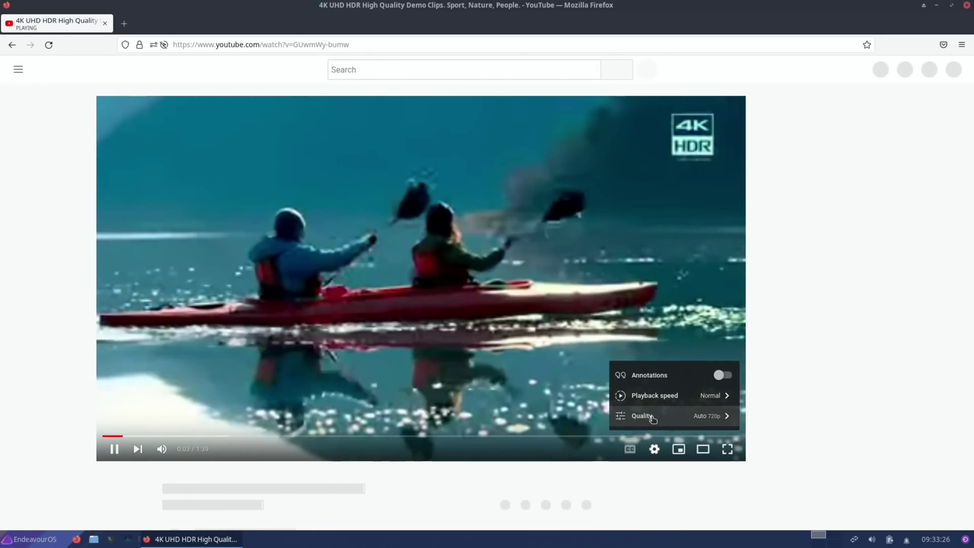
click(647, 415)
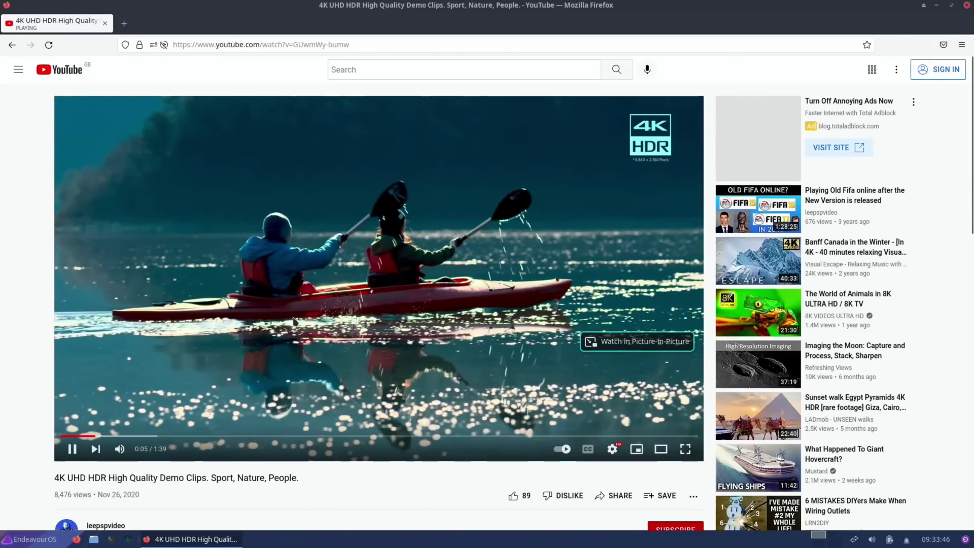
right_click(310, 344)
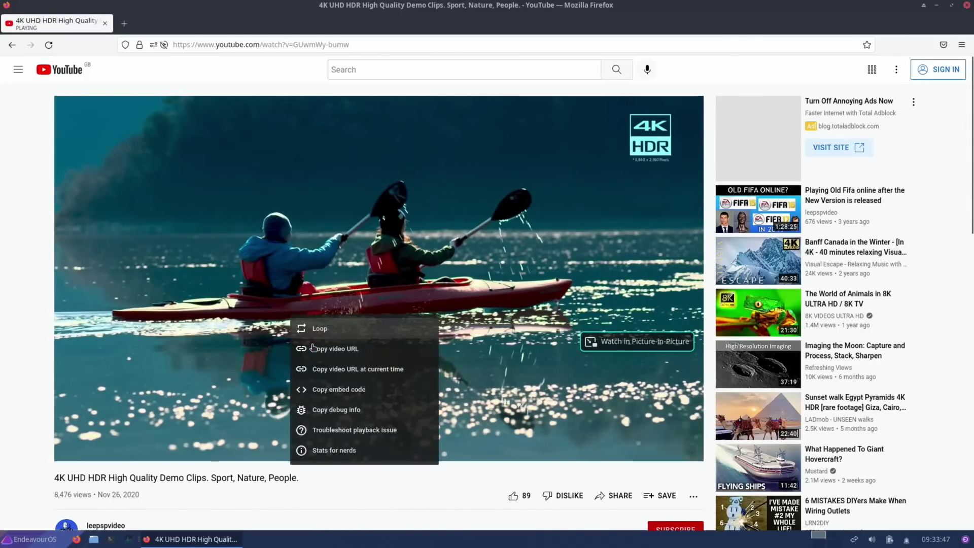
click(345, 450)
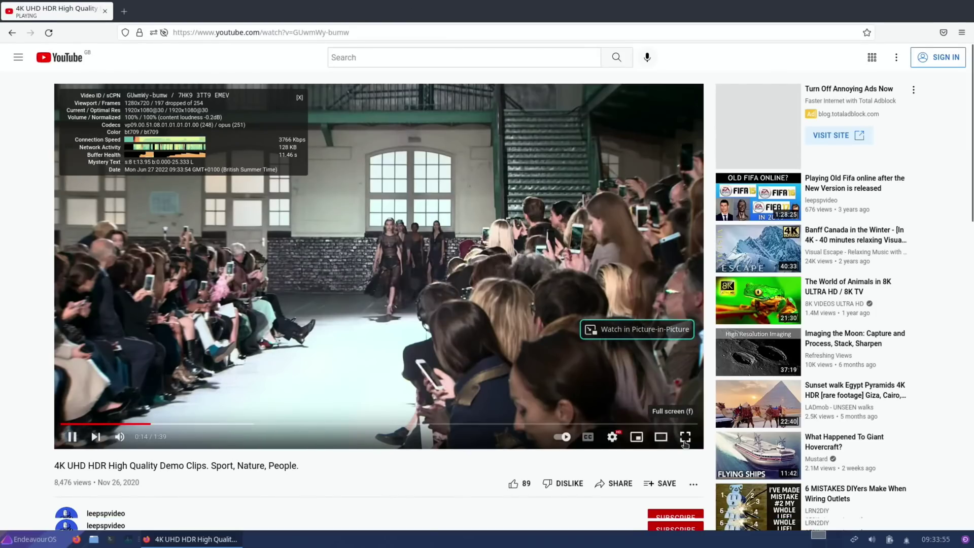
View the demo full screen at 1920x1080@30, then exit full screen and close Firefox.
click(685, 445)
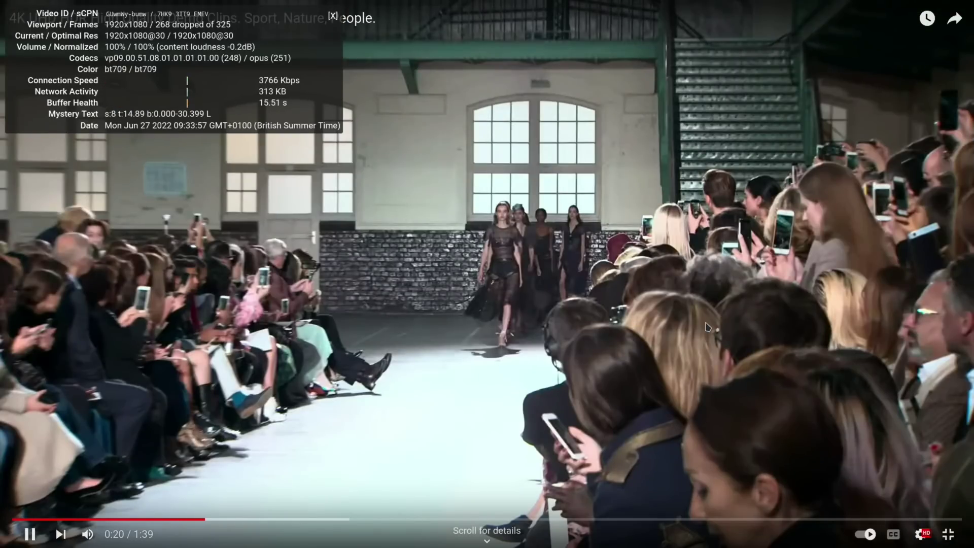
key(Escape)
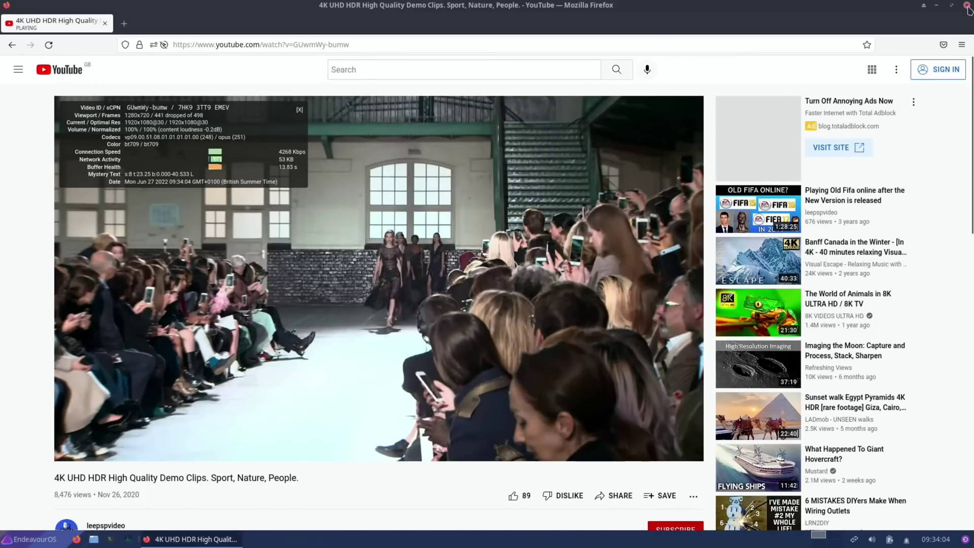
click(967, 6)
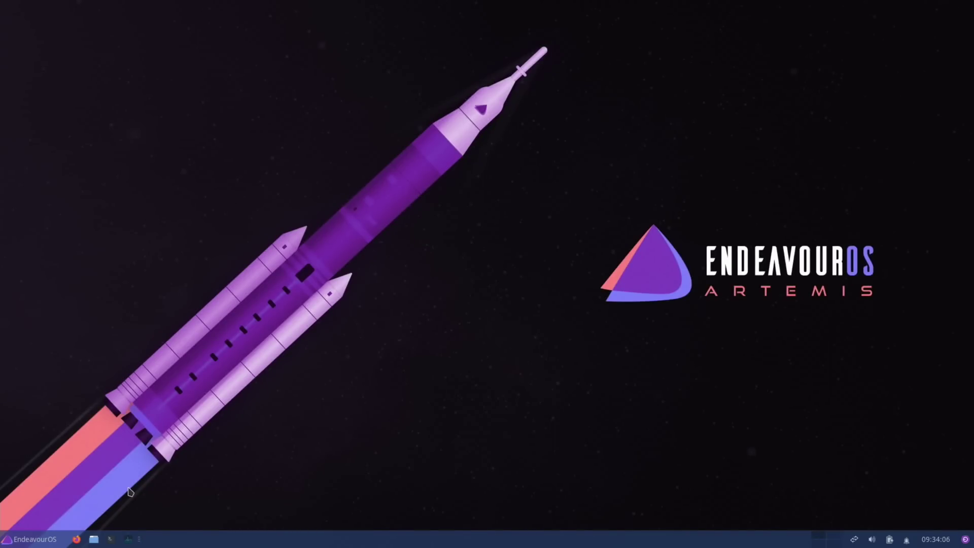
Open the home folder and a terminal, then log out of Xfce and back in.
click(93, 540)
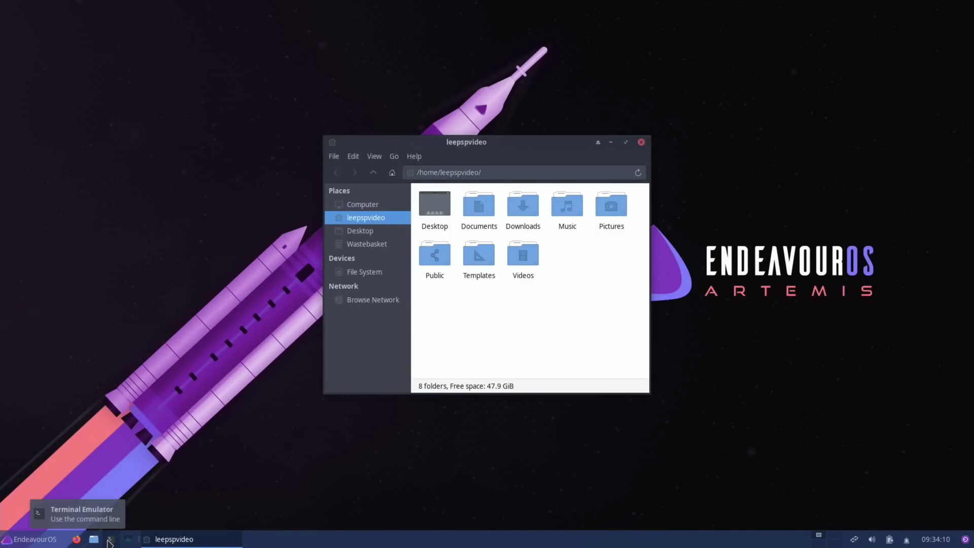
click(109, 542)
drag(392, 184, 640, 49)
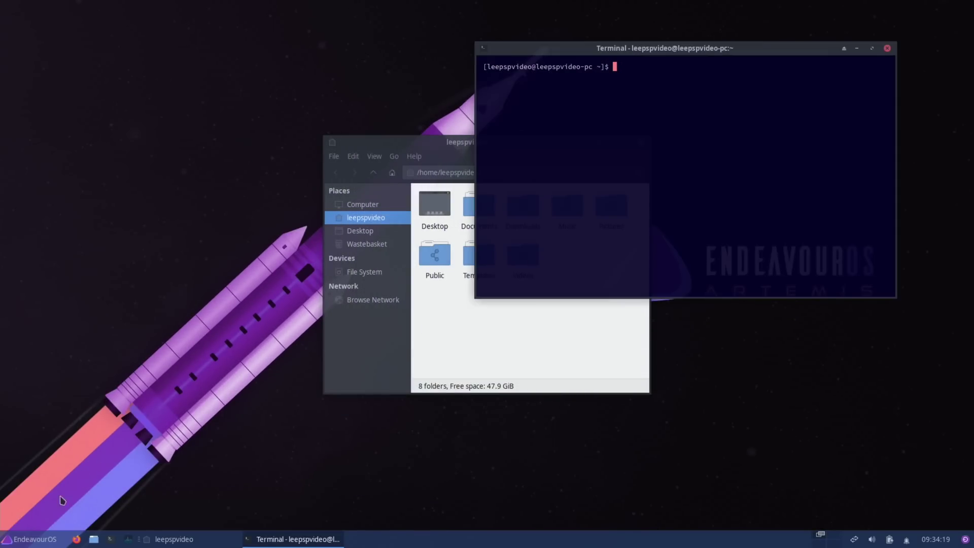
click(28, 541)
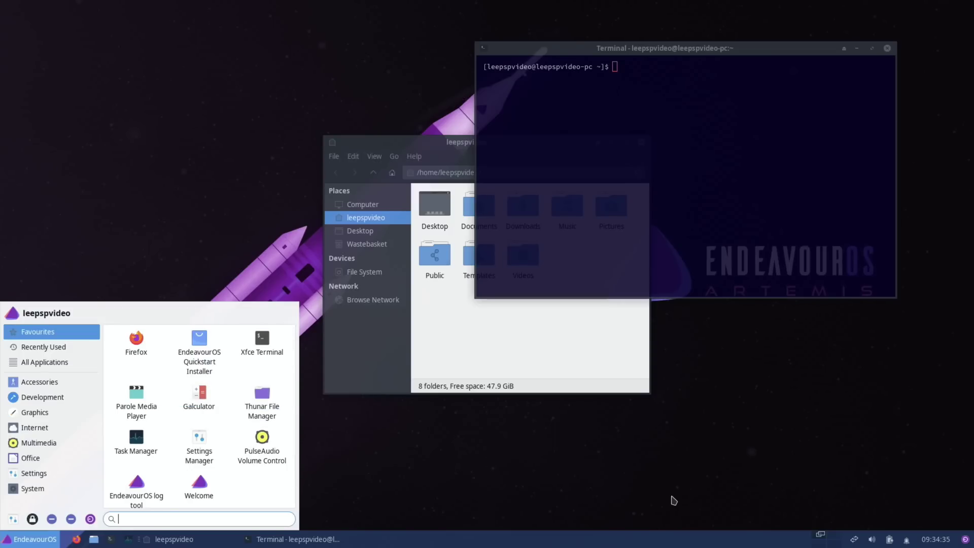
click(966, 540)
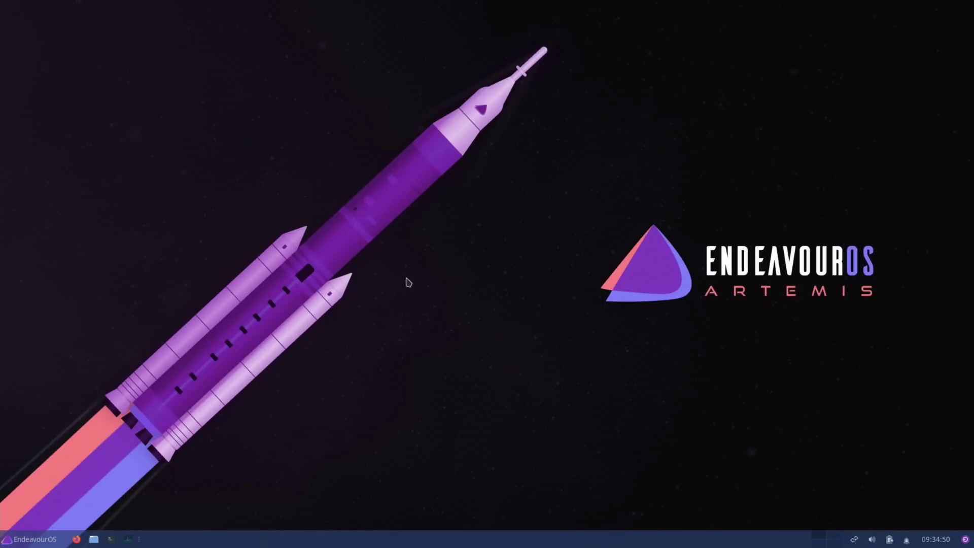
Run neofetch to confirm EndeavourOS Linux aarch64 on a Raspberry Pi 4 Model B, then close the terminal.
key(ctrl+alt+t)
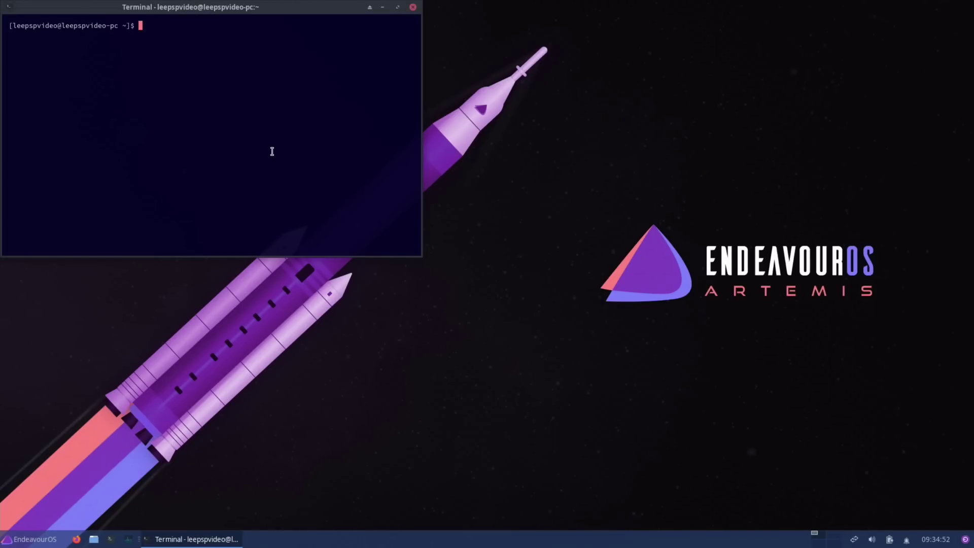
text(neofetch)
key(Return)
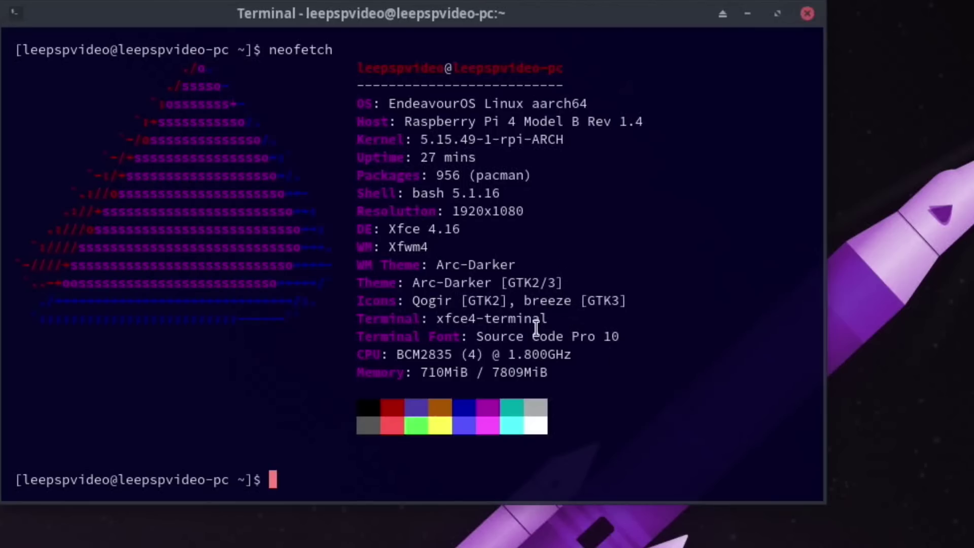
click(807, 13)
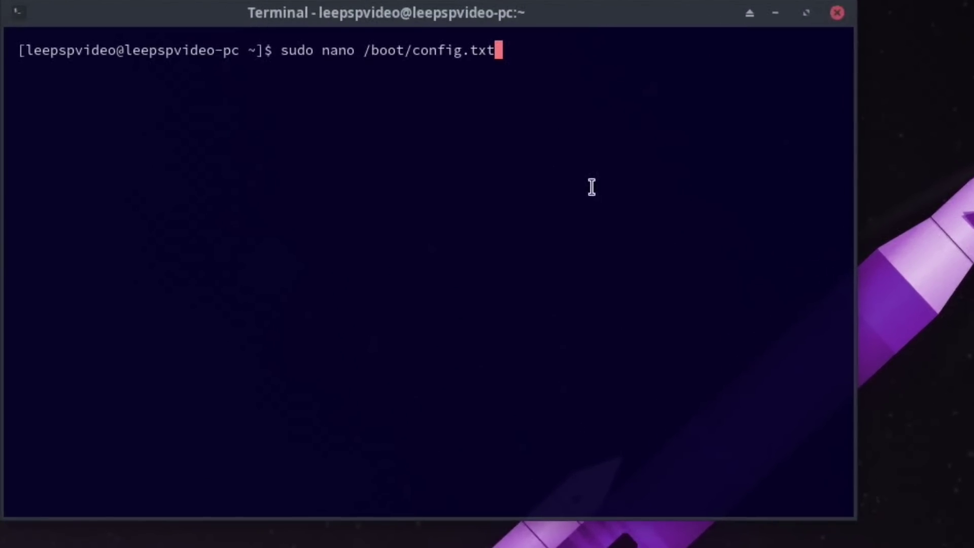
Open /boot/config.txt in nano as root and move through its settings.
key(Return)
key(Return)
key(Down)
key(Down)
key(Down)
key(Down)
key(Down)
key(Down)
key(Up)
key(Up)
key(Up)
key(Up)
key(Up)
key(Up)
key(Up)
key(Up)
key(Up)
key(Up)
key(Up)
key(Up)
key(Up)
key(Up)
key(Up)
key(Down)
key(Down)
key(Down)
key(Down)
key(Down)
key(Down)
key(Down)
key(Down)
key(Down)
key(Down)
key(Down)
key(Down)
key(Down)
key(Up)
key(Up)
key(Up)
key(Up)
key(Up)
key(Up)
key(Up)
key(Up)
key(Up)
key(Up)
key(Up)
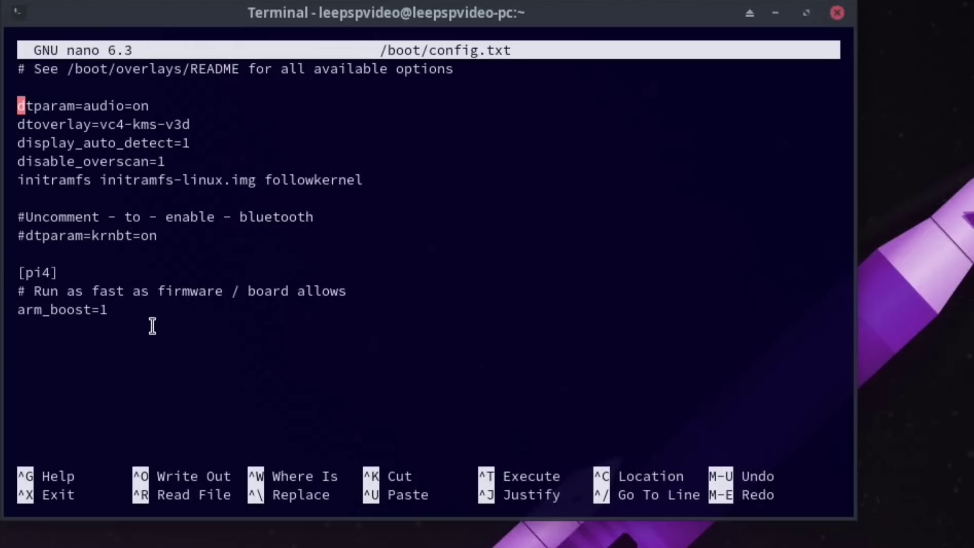
key(Down)
key(Down)
key(Down)
key(Down)
key(Down)
key(Down)
key(Down)
key(Down)
key(Down)
key(Down)
key(Down)
key(Down)
key(Down)
key(Up)
key(Up)
key(Up)
key(Up)
key(Up)
key(Up)
key(Up)
key(Up)
key(Up)
key(Up)
key(Up)
key(Up)
key(Up)
key(Up)
key(Up)
key(Down)
key(Down)
key(Down)
key(Down)
key(Down)
key(Down)
key(Down)
key(Down)
key(Down)
key(Down)
key(Down)
key(Down)
key(Down)
key(Down)
key(Down)
Copy the /boot/overlays/README path from the file's first line.
drag(70, 69, 237, 69)
right_click(206, 76)
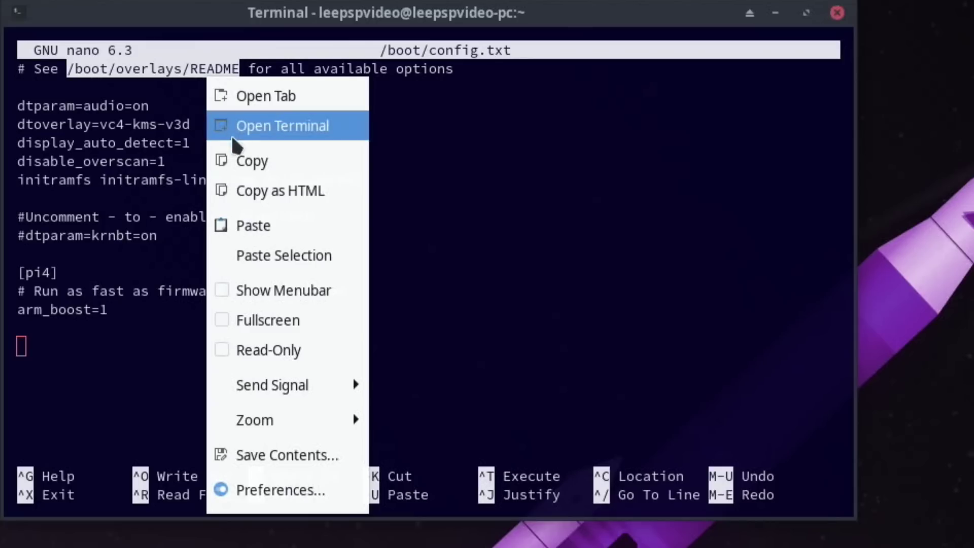
click(235, 153)
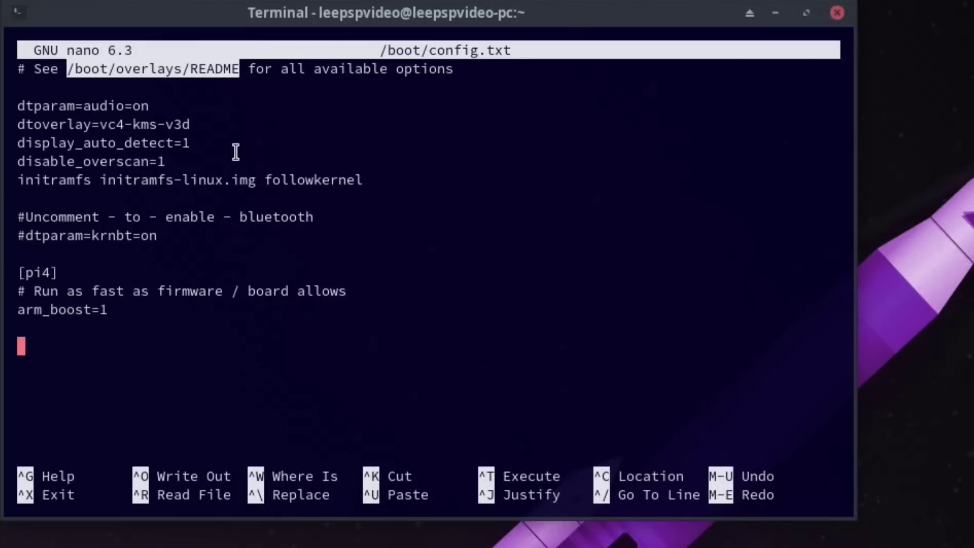
Open /boot/overlays/README in nano as root using the pasted path.
text(sudo )
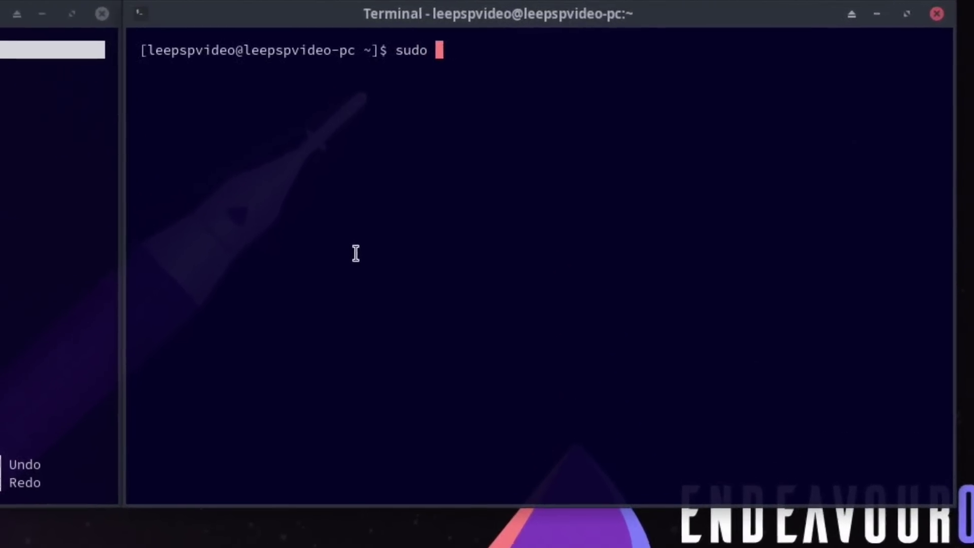
text(nano)
right_click(478, 60)
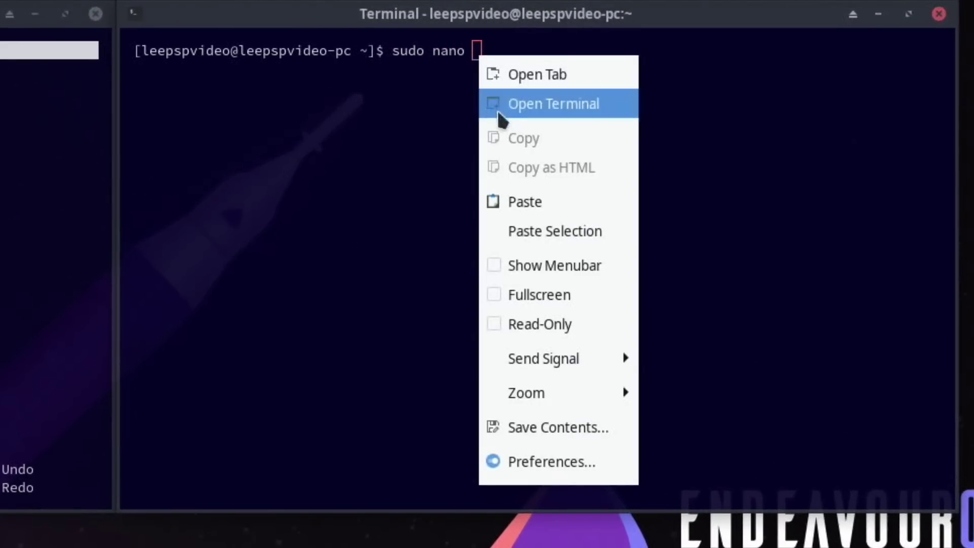
click(506, 201)
key(Return)
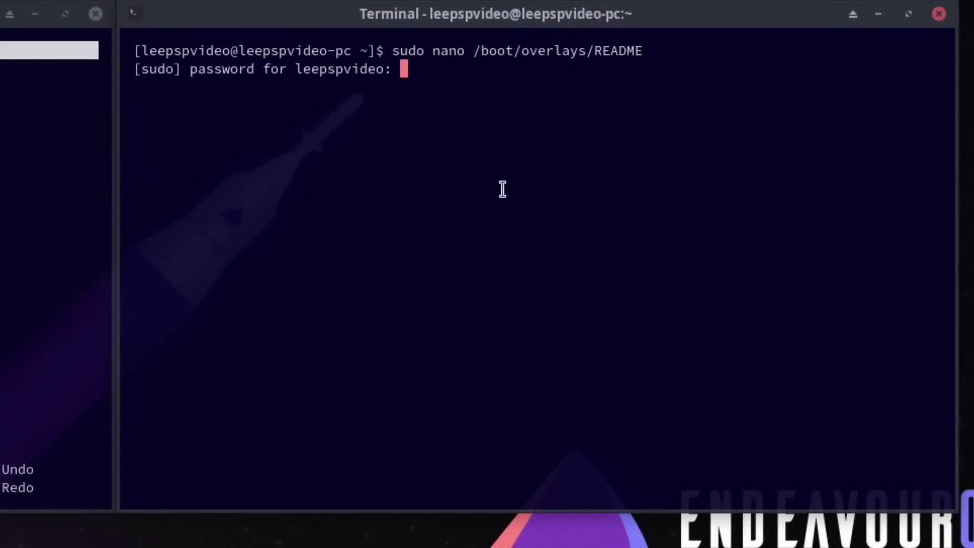
key(Return)
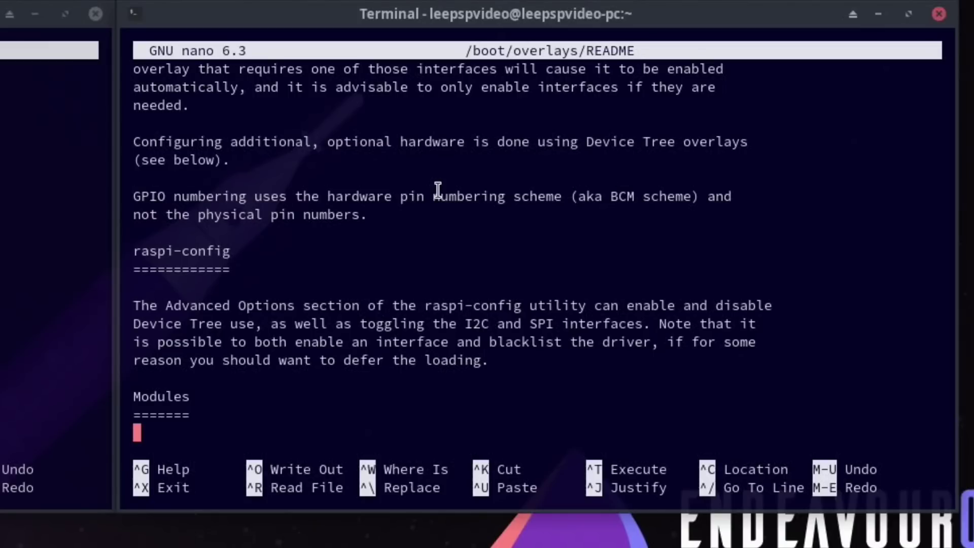
Page through the README's DTB, Ethernet and Bluetooth parameters, find raspi-config missing, and close that terminal.
scroll(438, 191, down, 7)
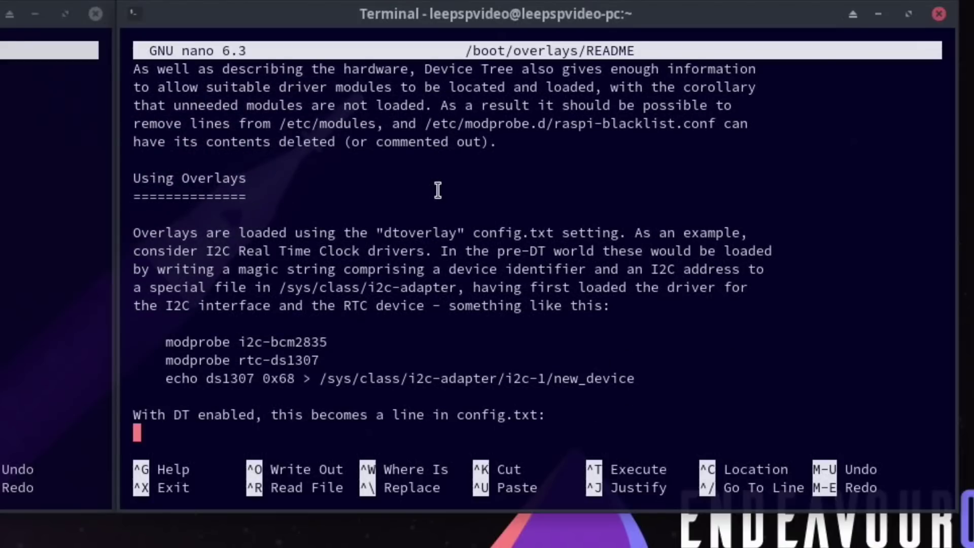
scroll(438, 191, down, 5)
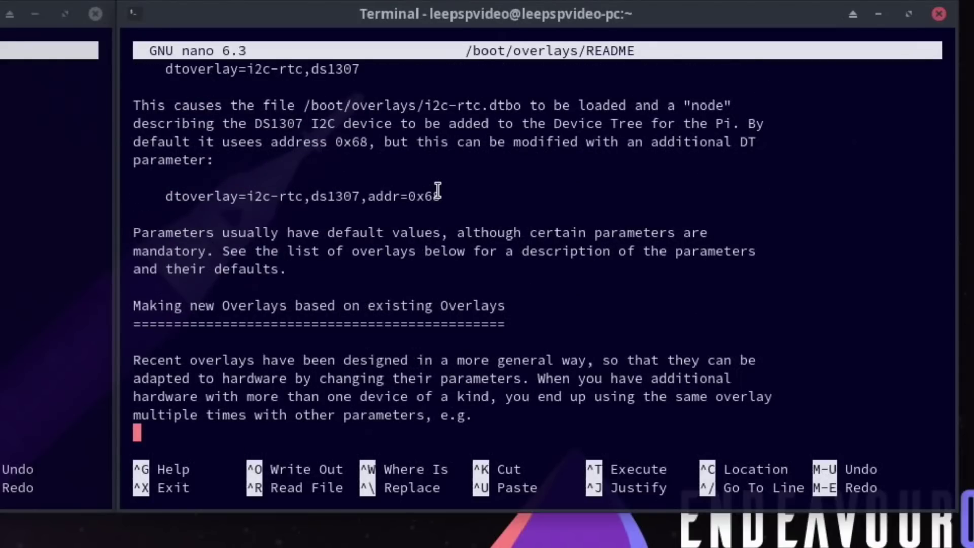
key(Down)
key(Down)
key(Down)
key(Down)
key(Down)
key(Down)
key(Down)
key(Down)
key(Down)
key(Down)
key(Down)
key(Down)
key(Down)
key(Down)
key(Down)
key(Down)
key(Down)
key(Down)
key(Down)
key(Down)
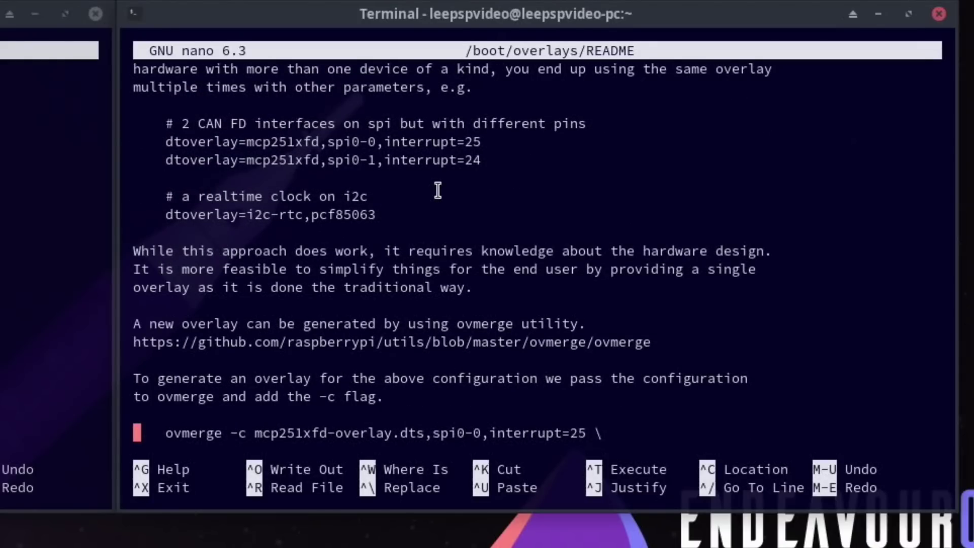
key(Down)
key(Down)
key(Down)
key(Down)
key(Down)
key(Down)
key(Down)
key(Down)
key(Down)
key(Down)
key(Down)
key(Down)
key(Down)
key(Down)
key(Down)
key(Down)
key(Down)
key(Down)
key(Down)
key(Down)
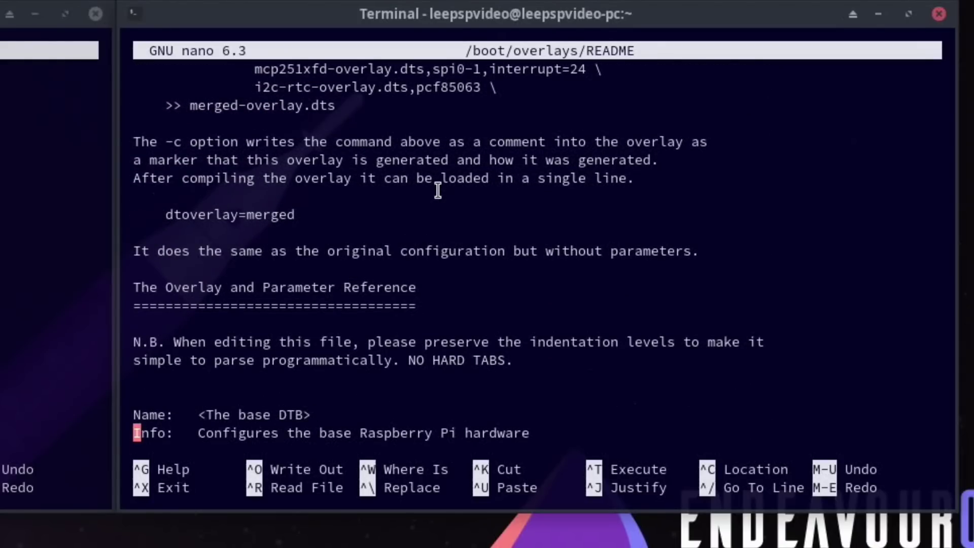
key(Down)
key(Down)
key(Down)
key(Down)
key(Down)
key(Down)
key(Down)
key(Down)
key(Down)
key(Down)
key(Down)
key(Down)
key(Down)
key(Down)
key(Down)
key(Down)
key(Down)
key(Down)
key(Down)
key(Down)
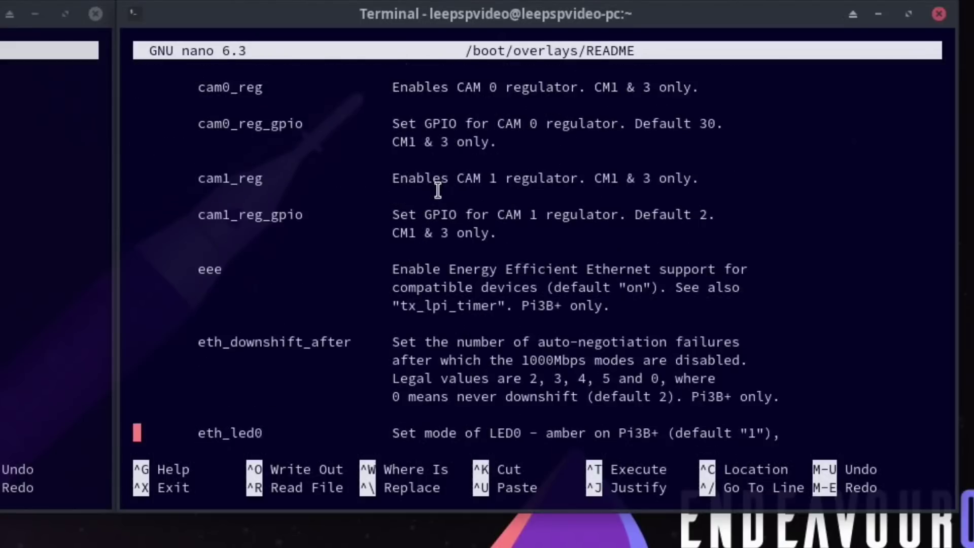
key(Down)
key(Down)
key(Down)
key(Down)
key(Down)
key(Down)
key(Down)
key(Down)
key(Down)
key(Down)
key(Down)
key(Down)
key(Down)
key(Down)
key(Down)
key(Down)
key(Down)
key(Down)
key(Down)
key(Down)
key(Down)
key(Down)
key(Down)
key(Down)
key(Down)
key(Down)
key(Down)
key(Down)
key(Down)
key(Down)
key(Down)
key(Down)
key(Down)
key(Down)
key(Down)
key(Down)
key(Down)
key(Down)
key(Down)
key(Down)
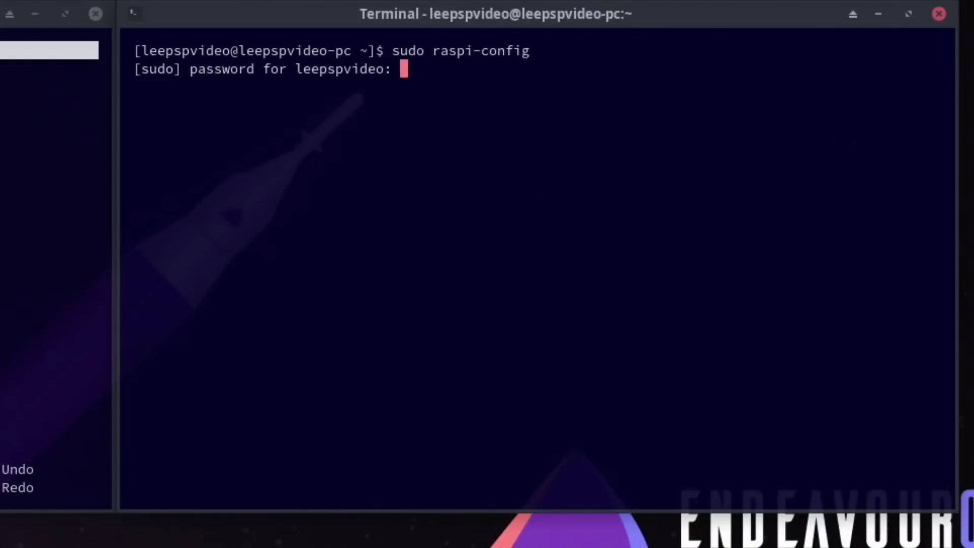
key(Return)
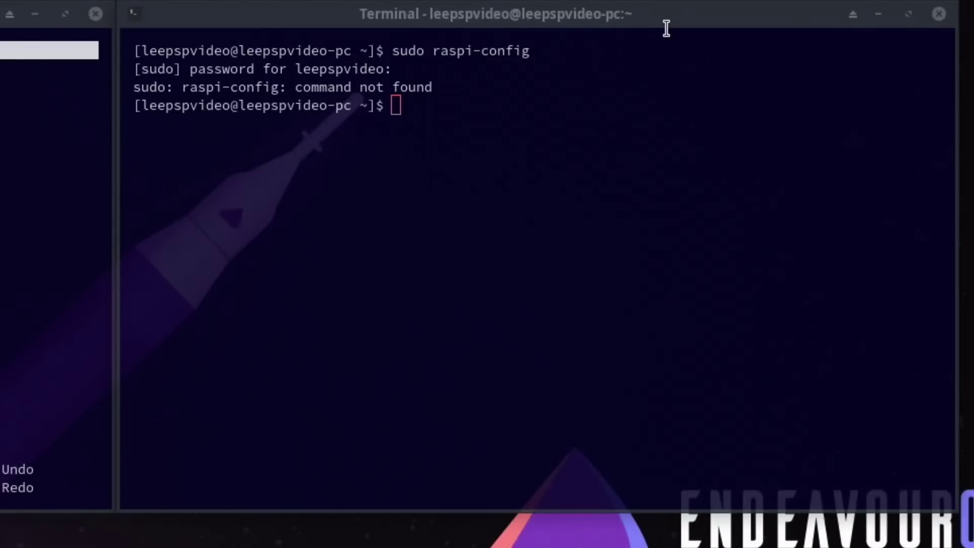
click(938, 14)
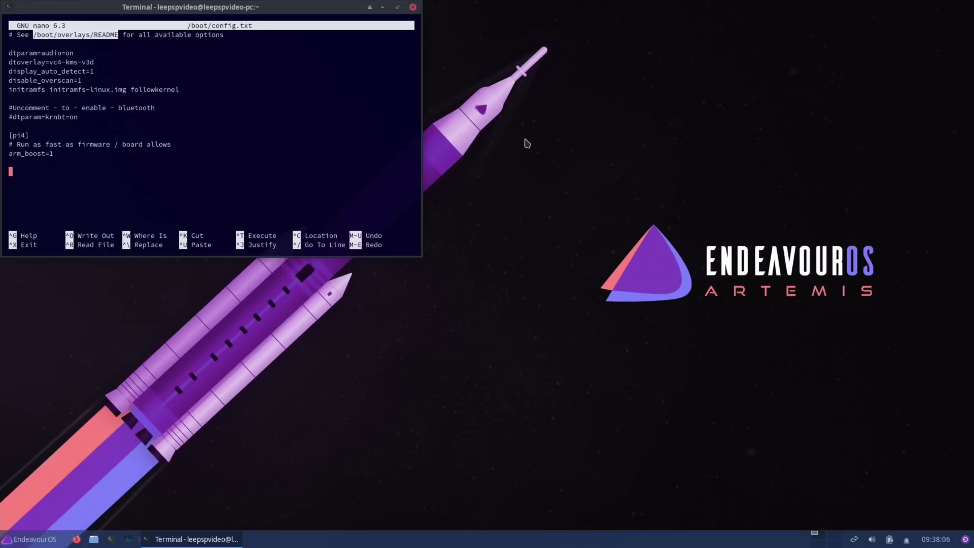
Force-close the terminal still running nano on /boot/config.txt, confirming the warning.
drag(276, 7, 522, 142)
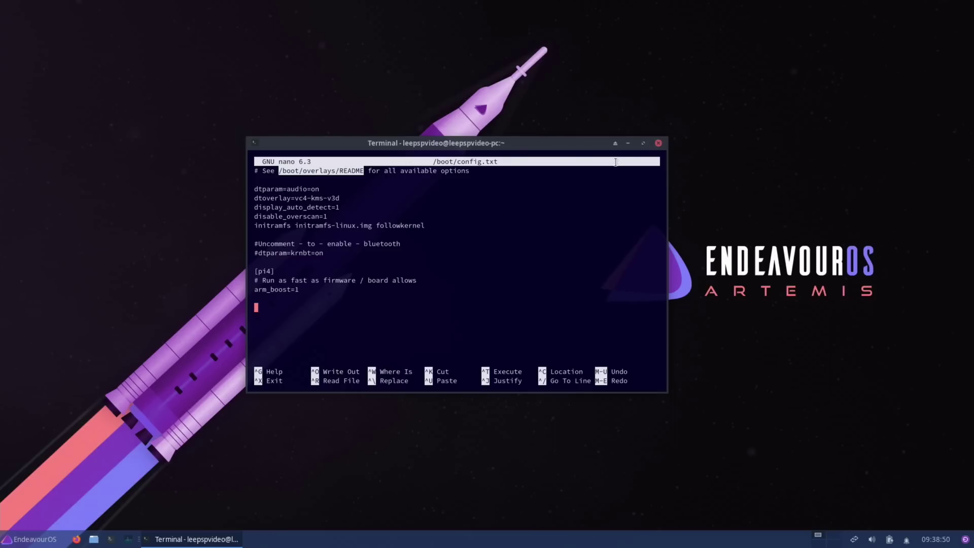
click(659, 144)
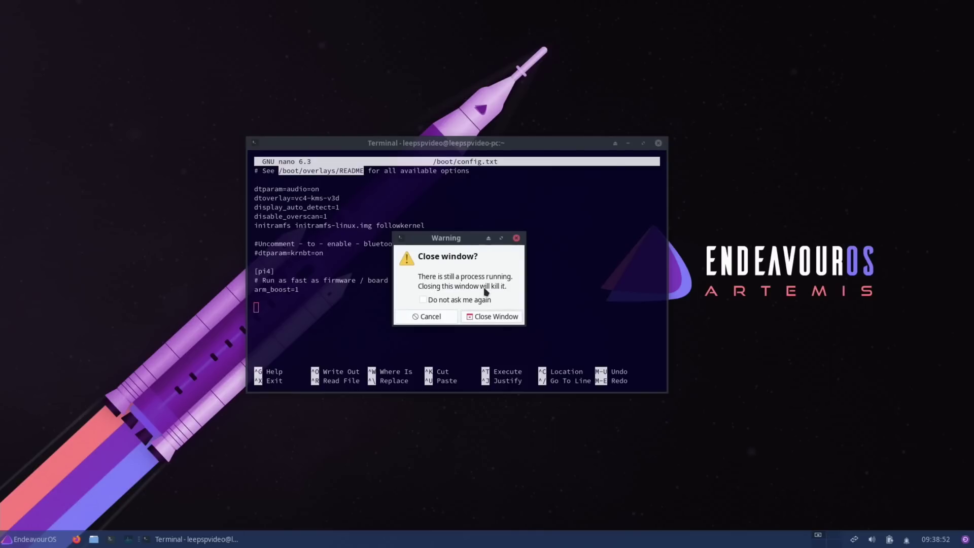
click(487, 316)
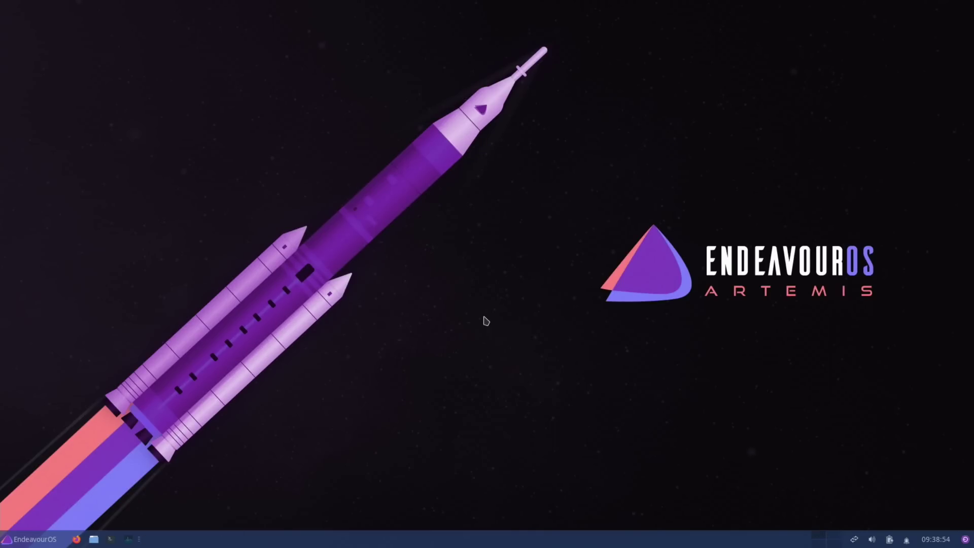